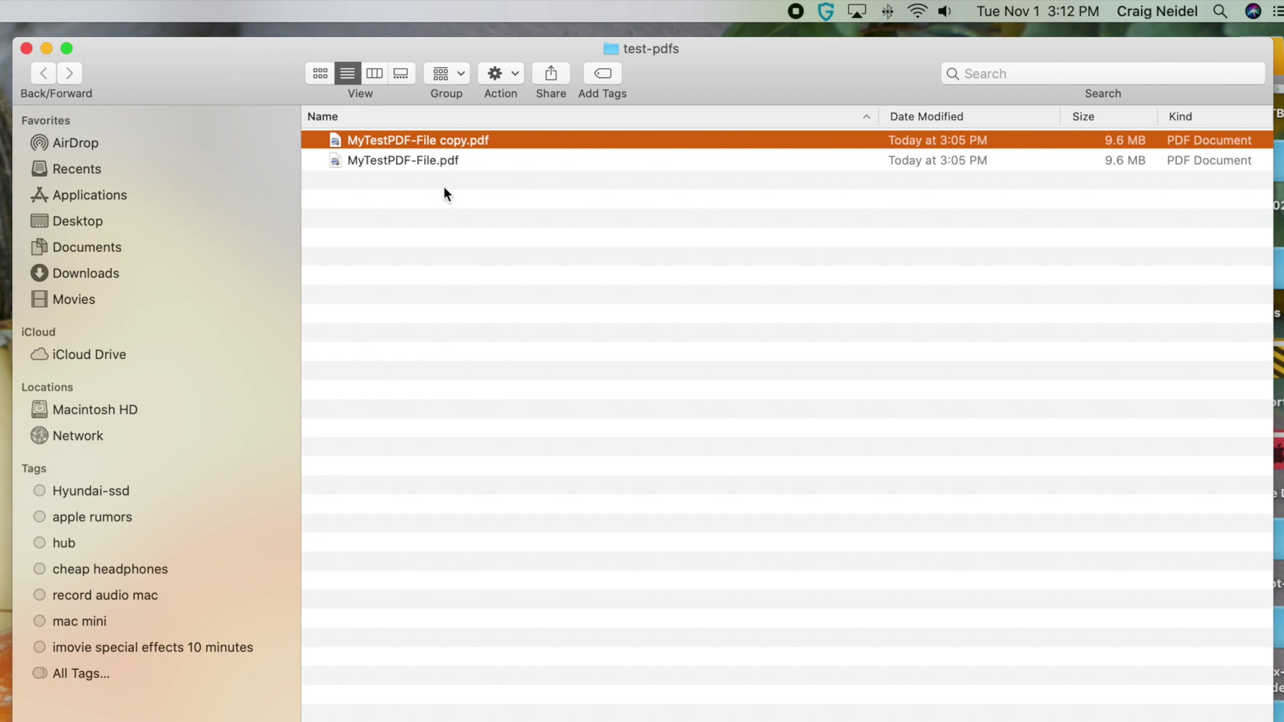
Open MyTestPDF-File copy.pdf from the test-pdfs folder in Preview
click(444, 162)
key(Up)
double_click(447, 143)
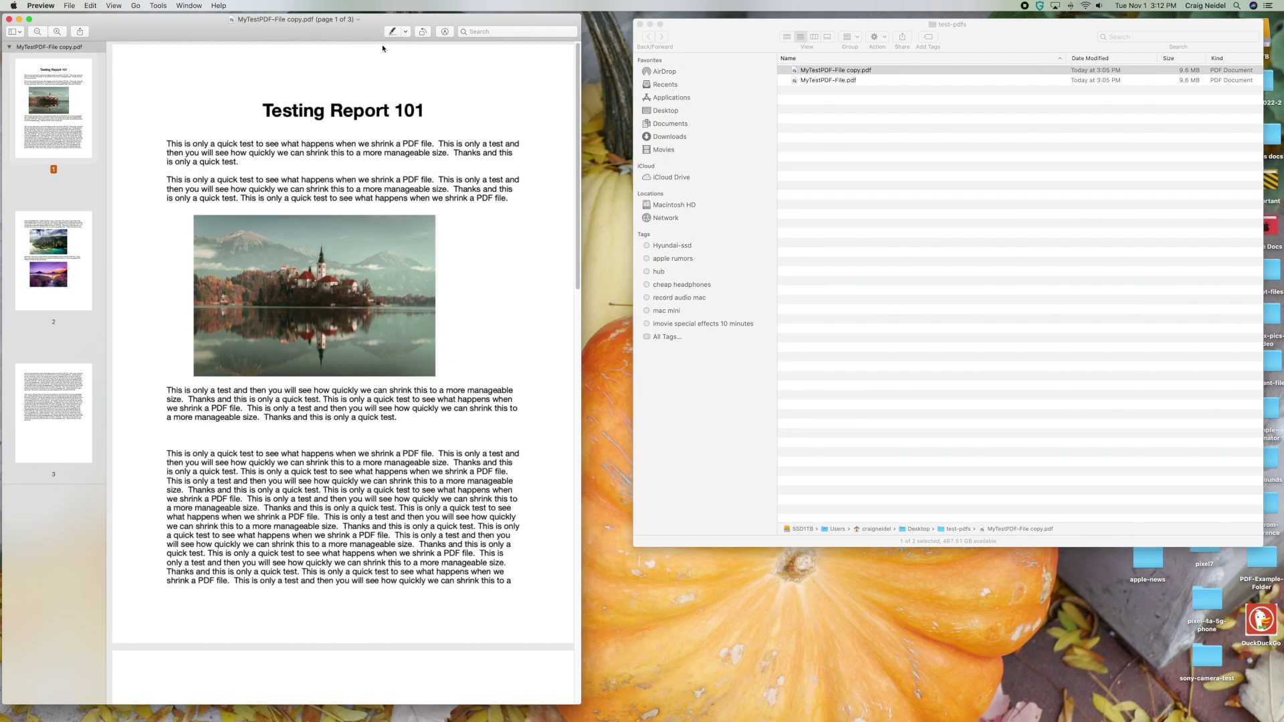
Position the Testing Report 101 window beside Finder and bring up Preview's File menu
drag(363, 38, 403, 35)
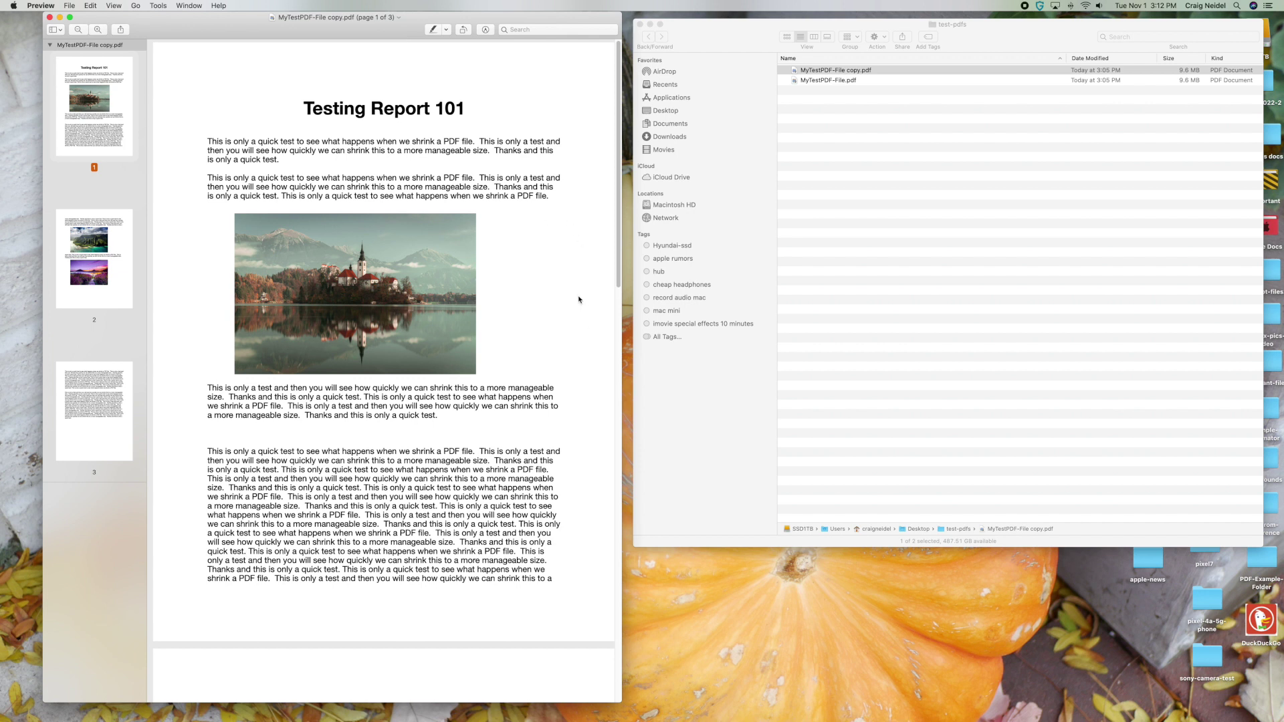
drag(620, 244, 600, 180)
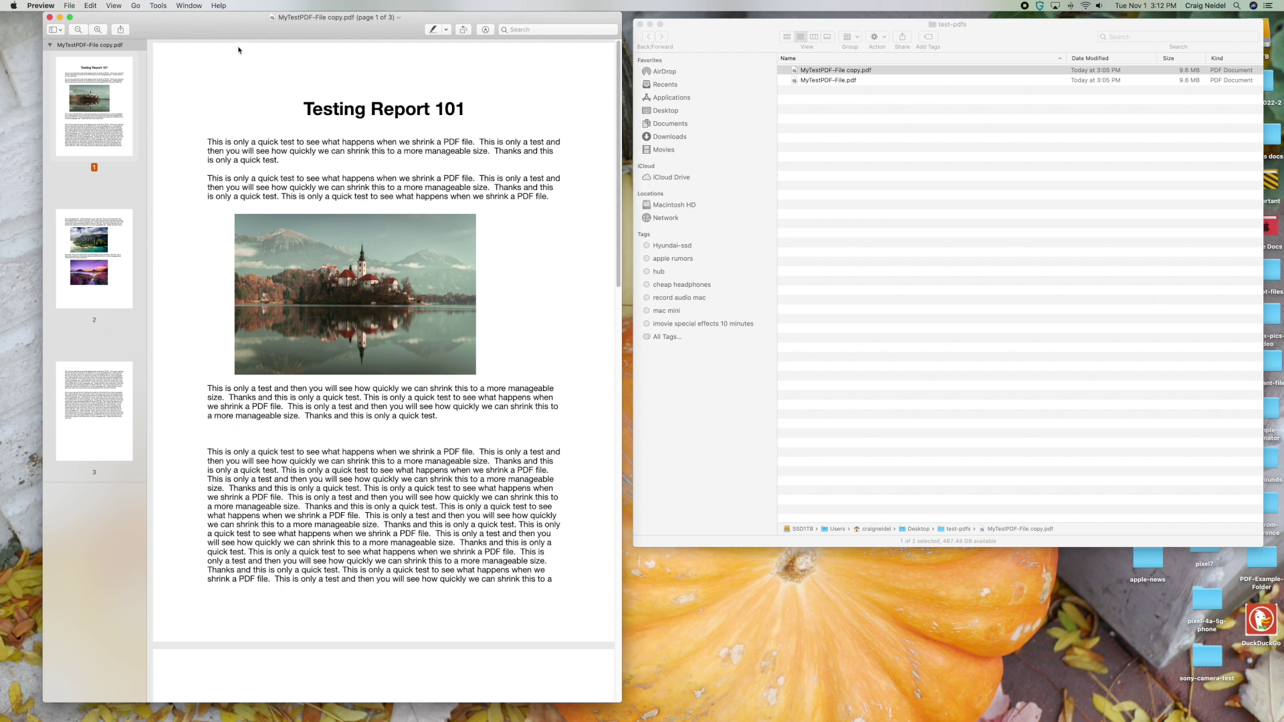
drag(219, 30, 219, 33)
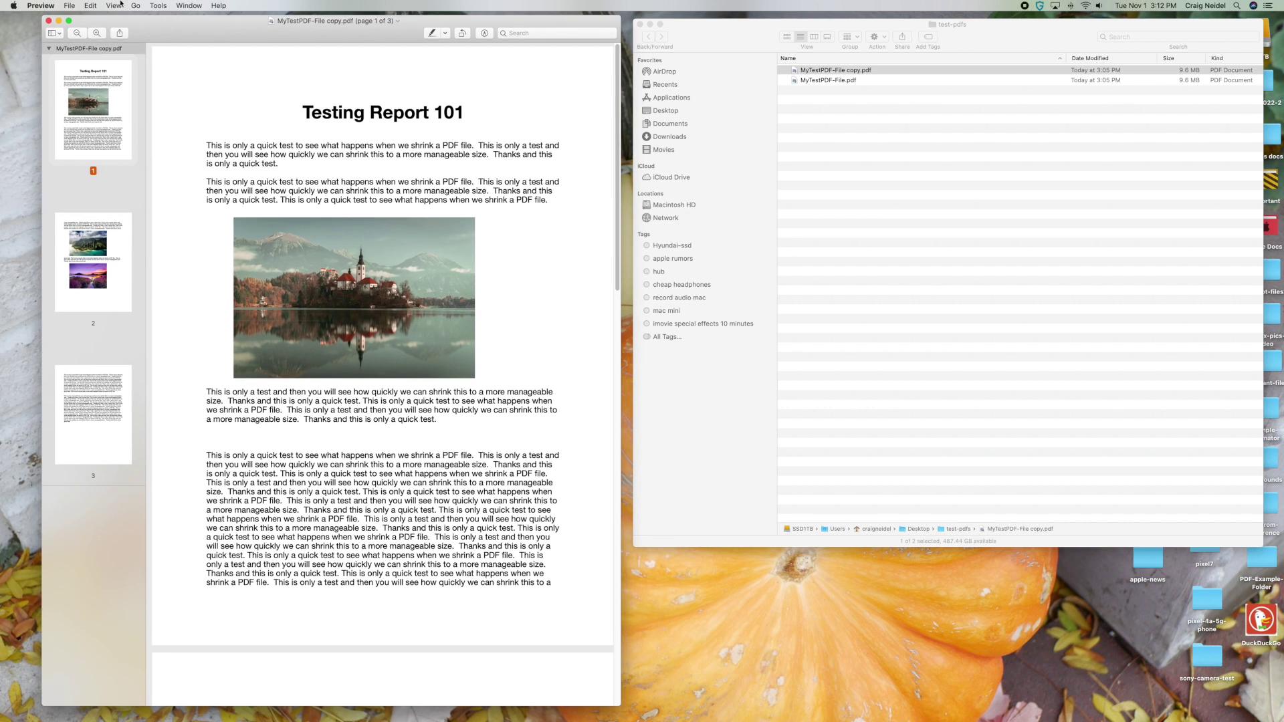
click(68, 6)
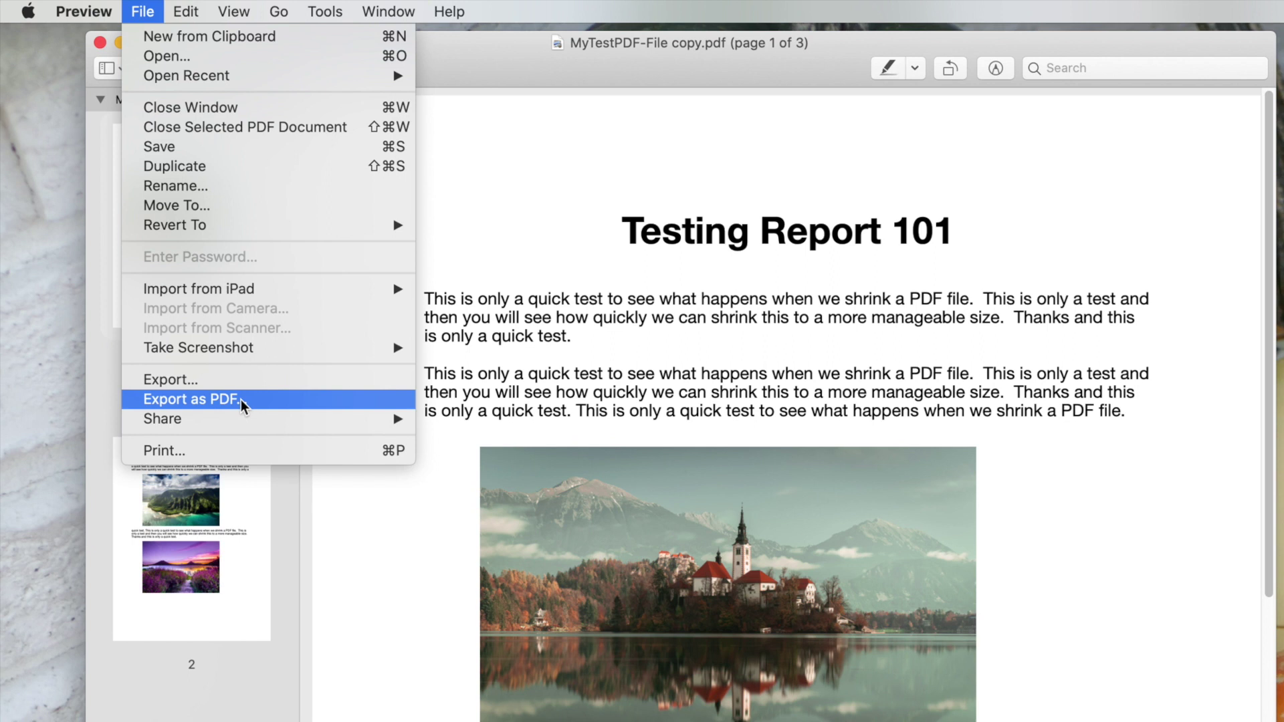
Export the report as a PDF with the Reduce File Size Quartz filter to Downloads
click(198, 379)
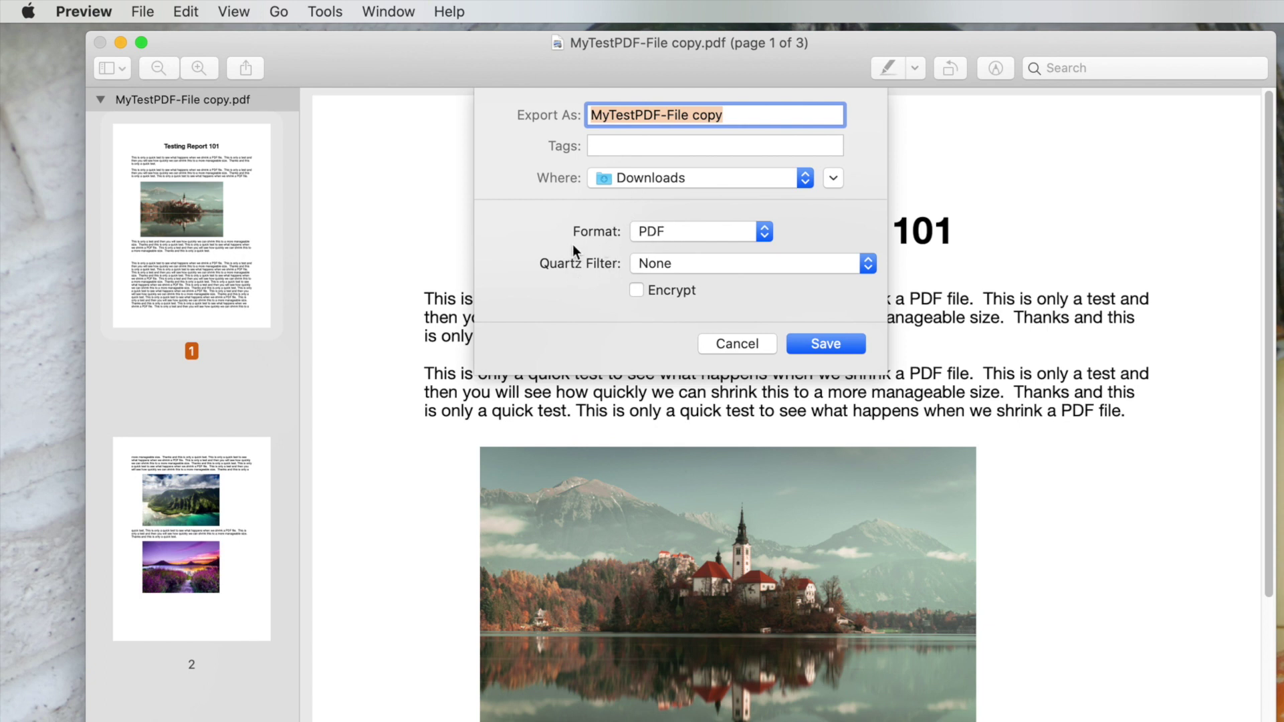
click(710, 240)
click(710, 230)
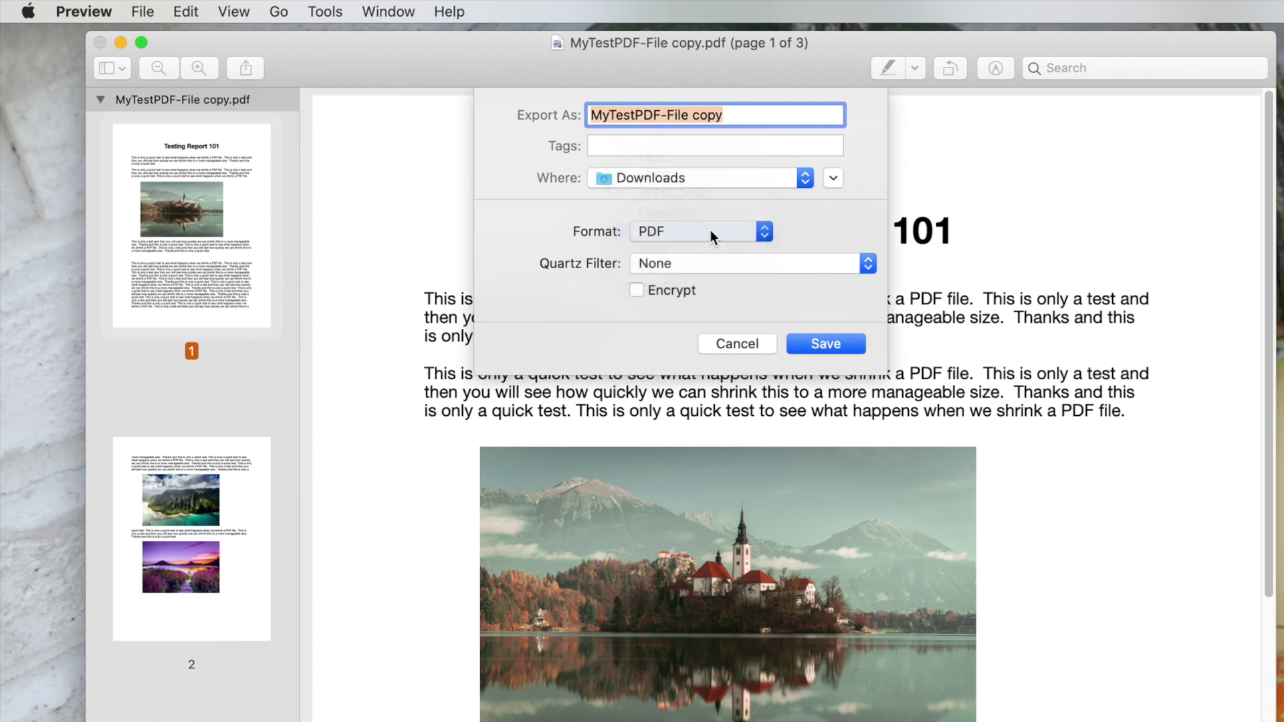
click(713, 263)
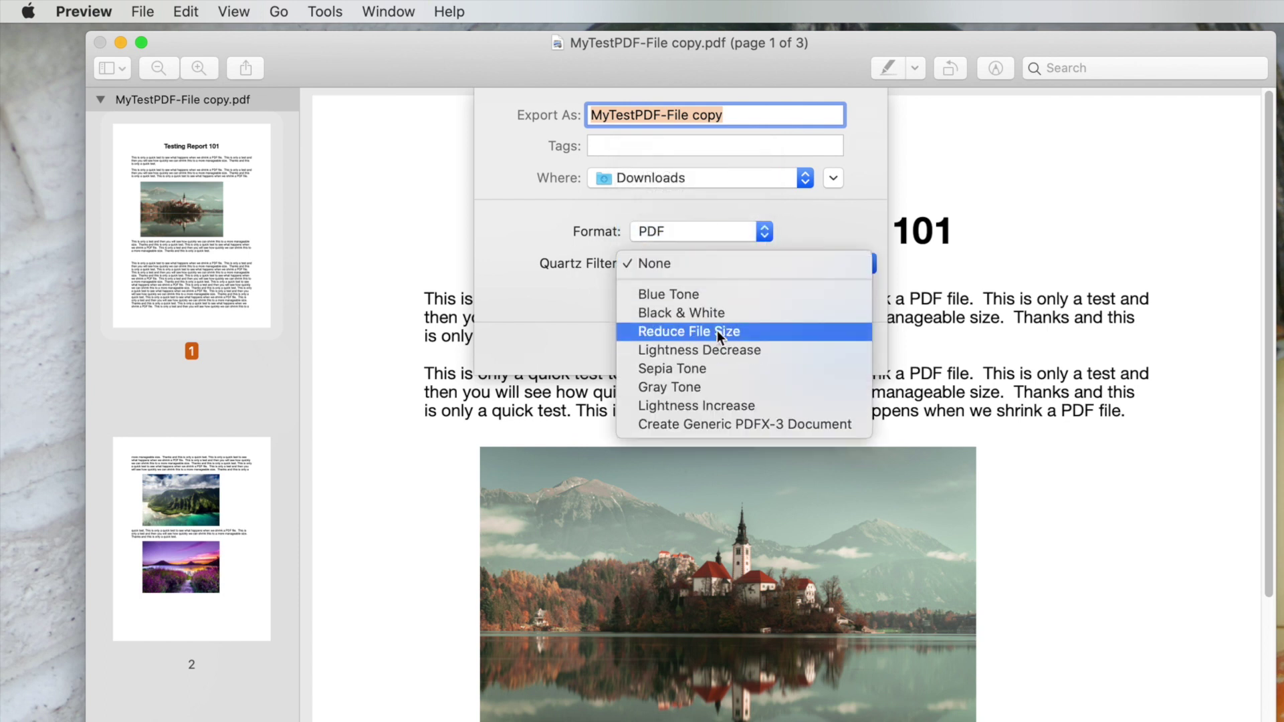
click(753, 331)
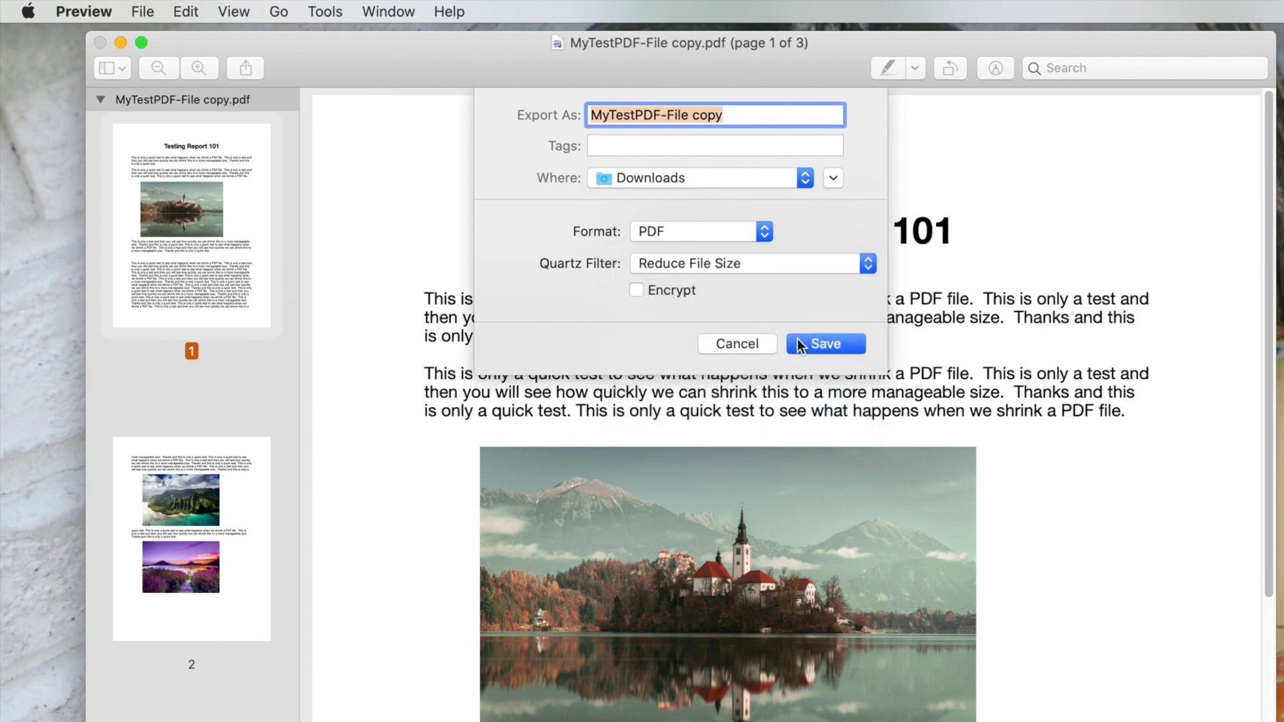
click(799, 343)
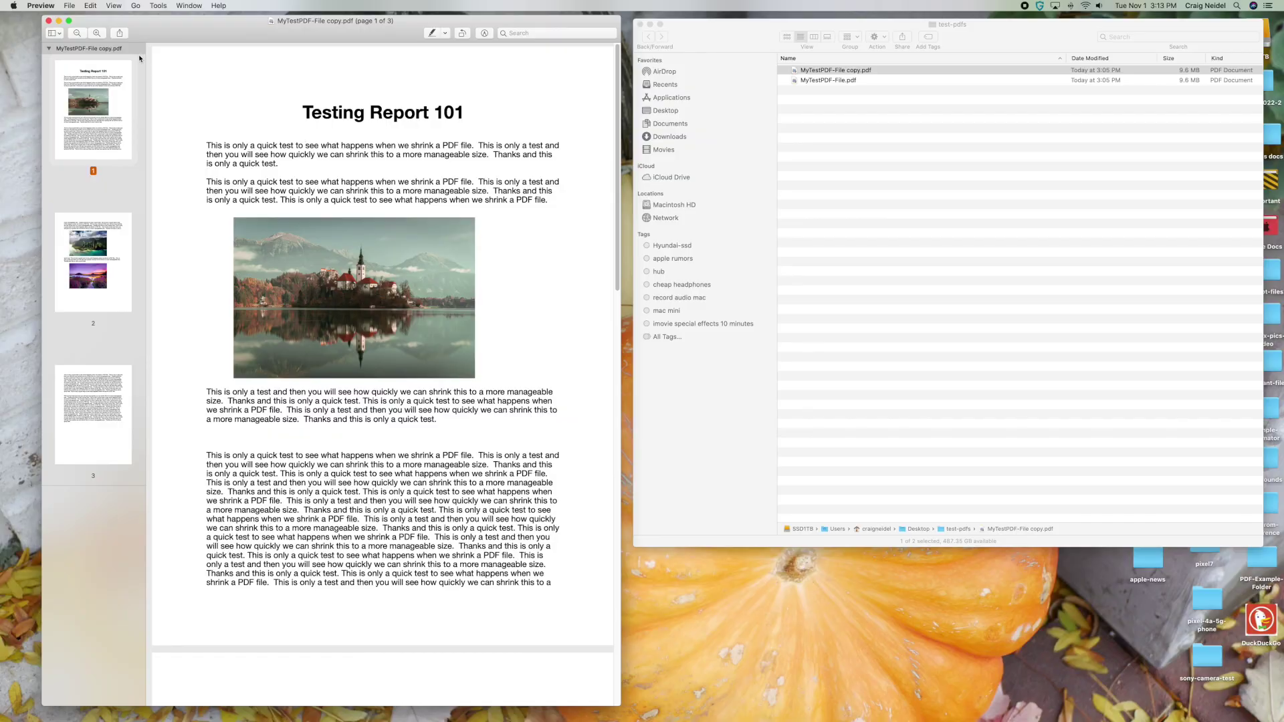
Close the report, return to the test-pdfs folder, and open the 115 KB MyTestPDF-File copy 2
click(48, 22)
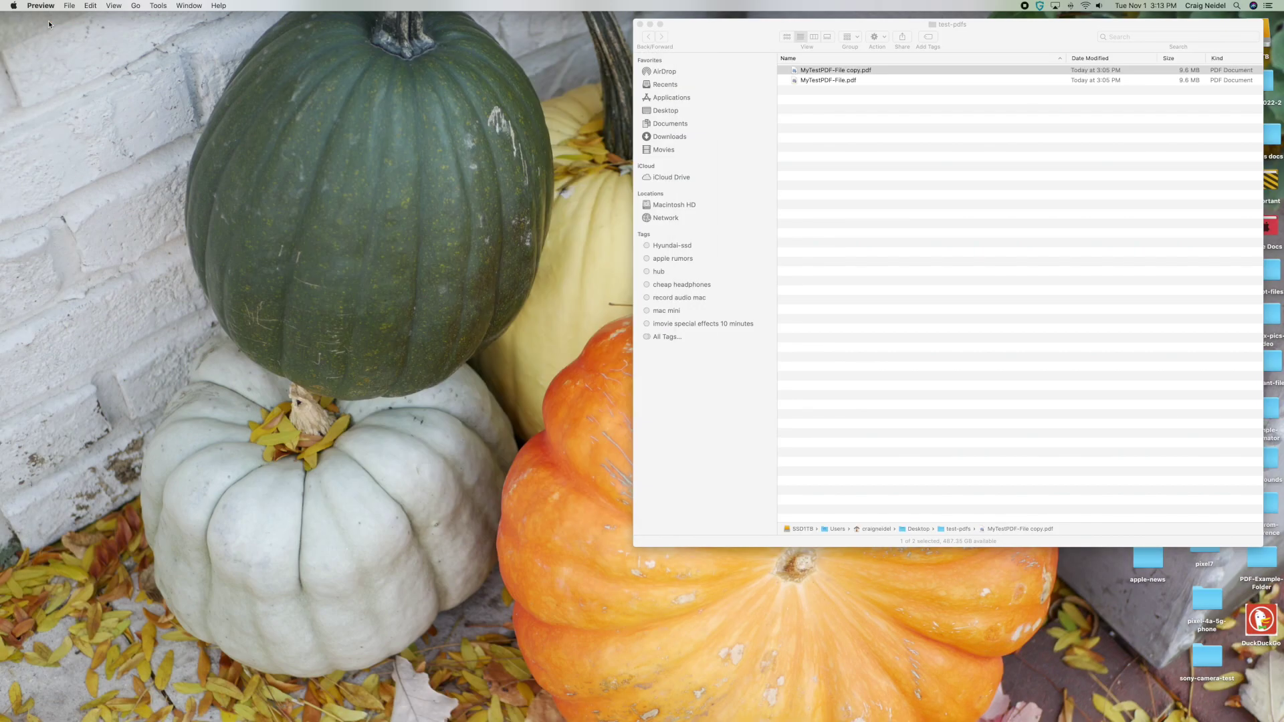
mouse_move(270, 701)
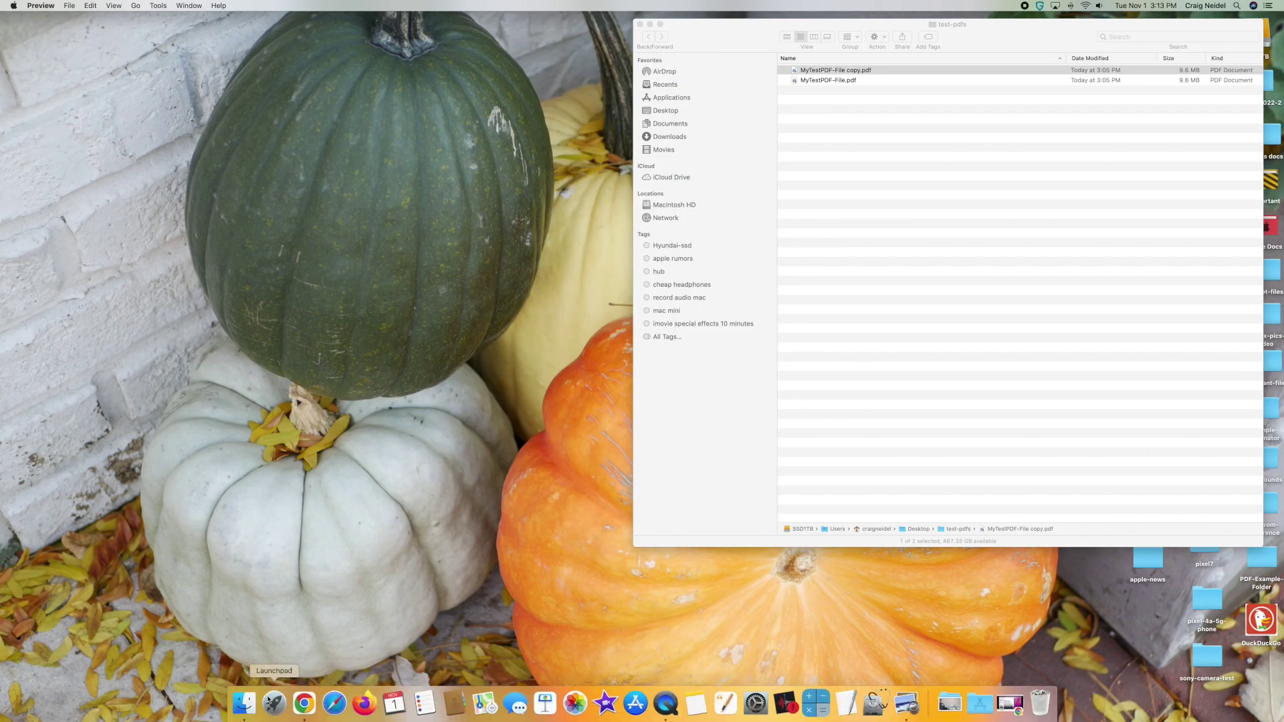
click(254, 701)
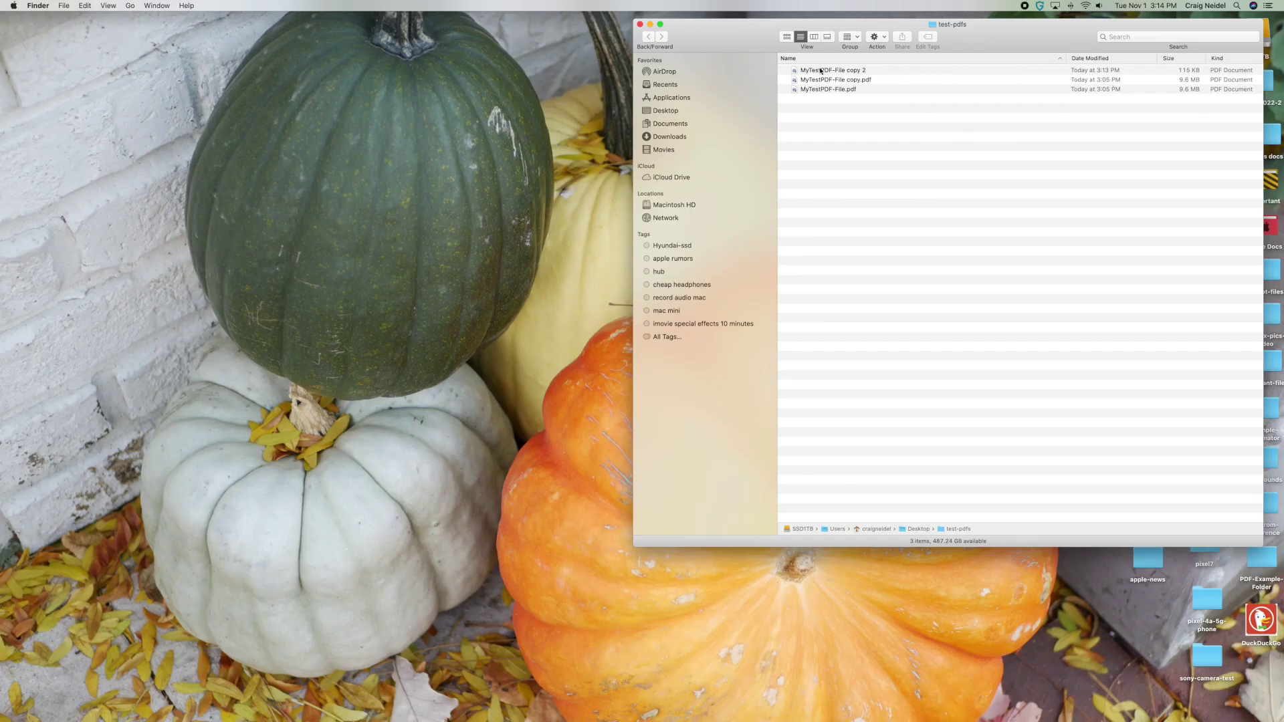
double_click(820, 71)
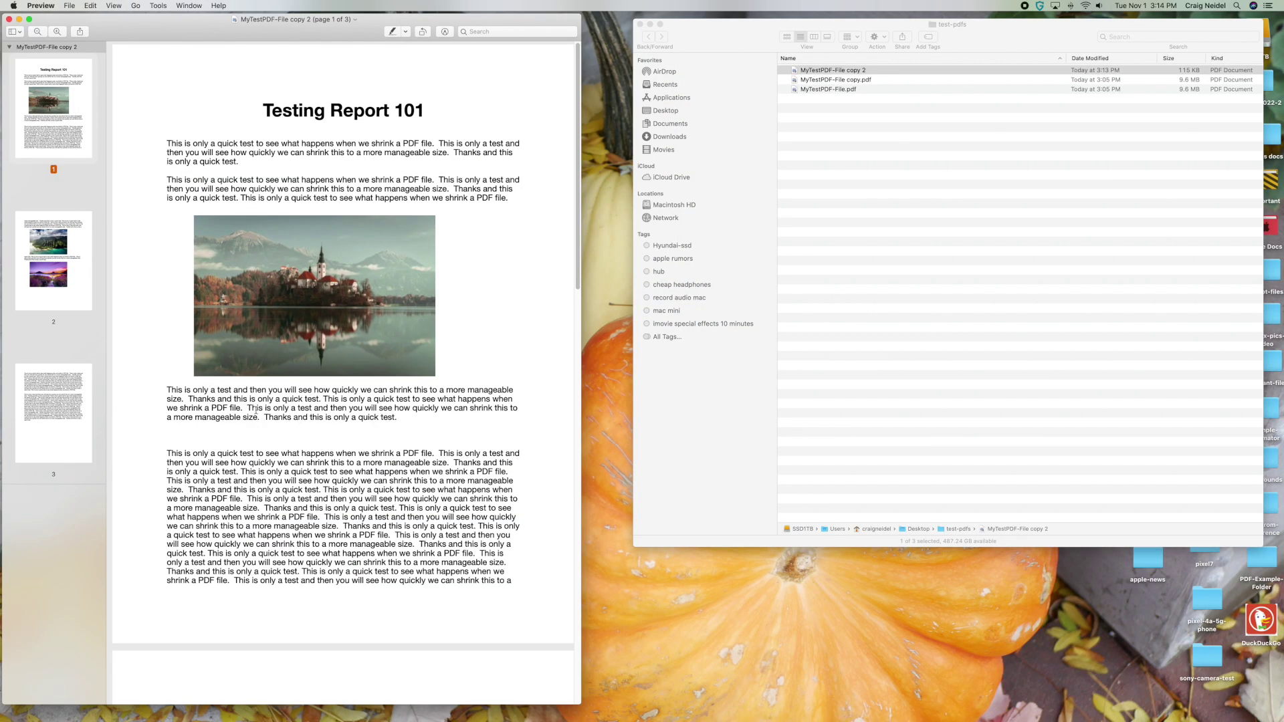
scroll(355, 365, down, 10)
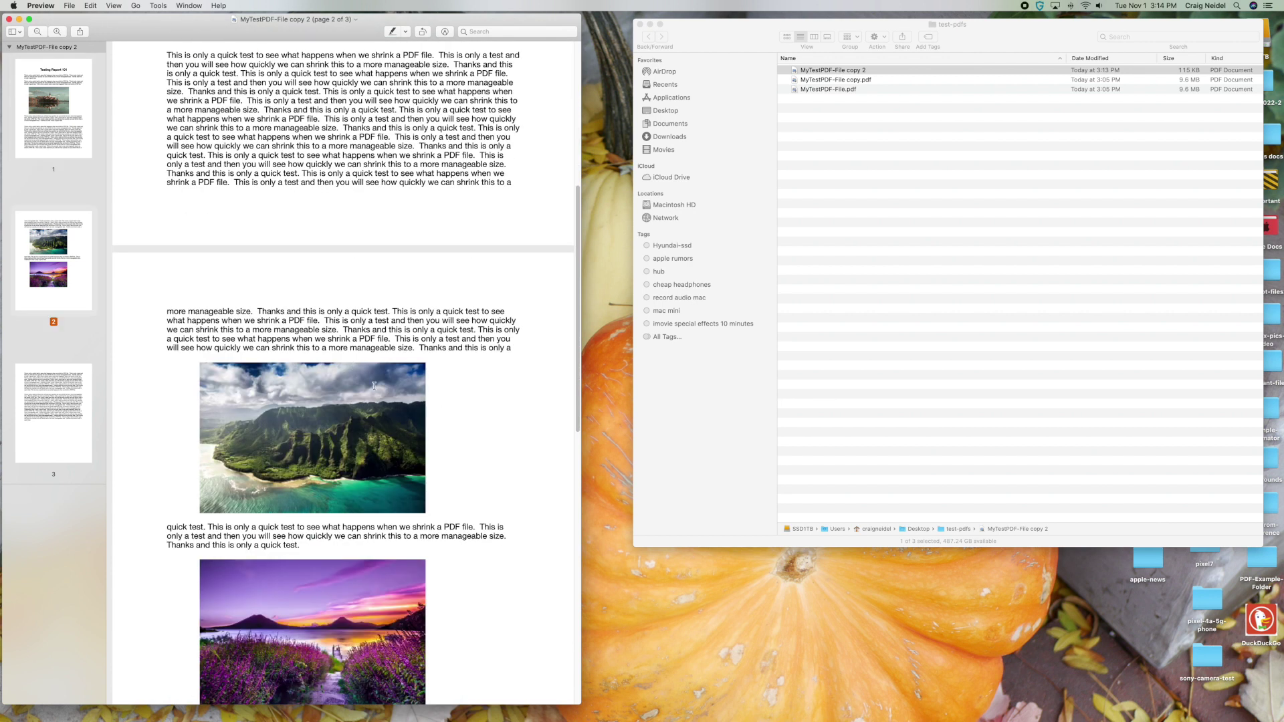
scroll(405, 508, up, 10)
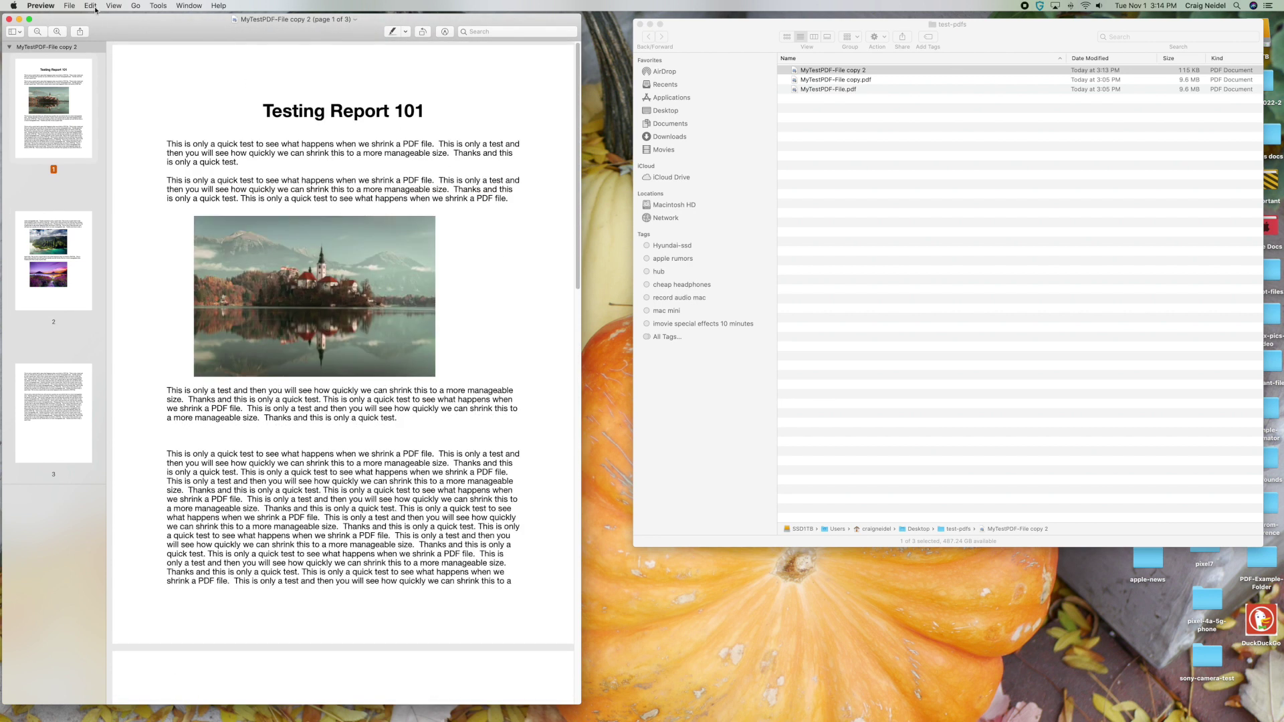
click(114, 5)
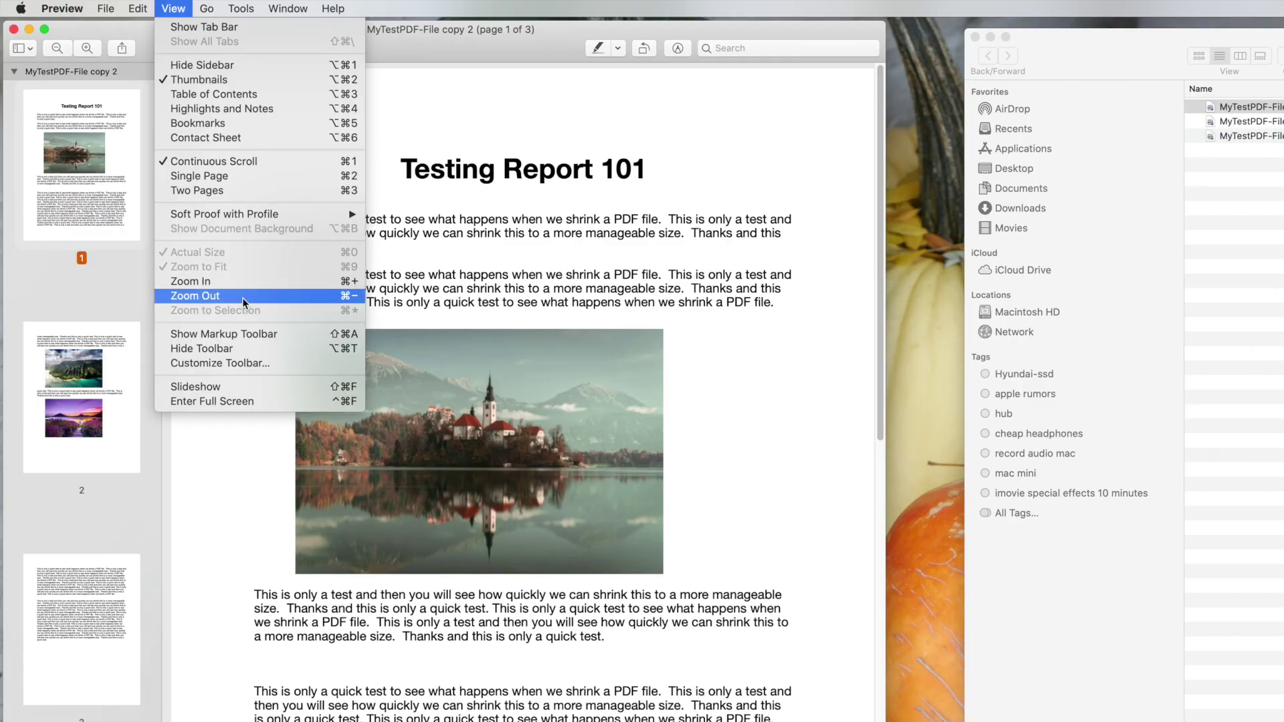
click(238, 284)
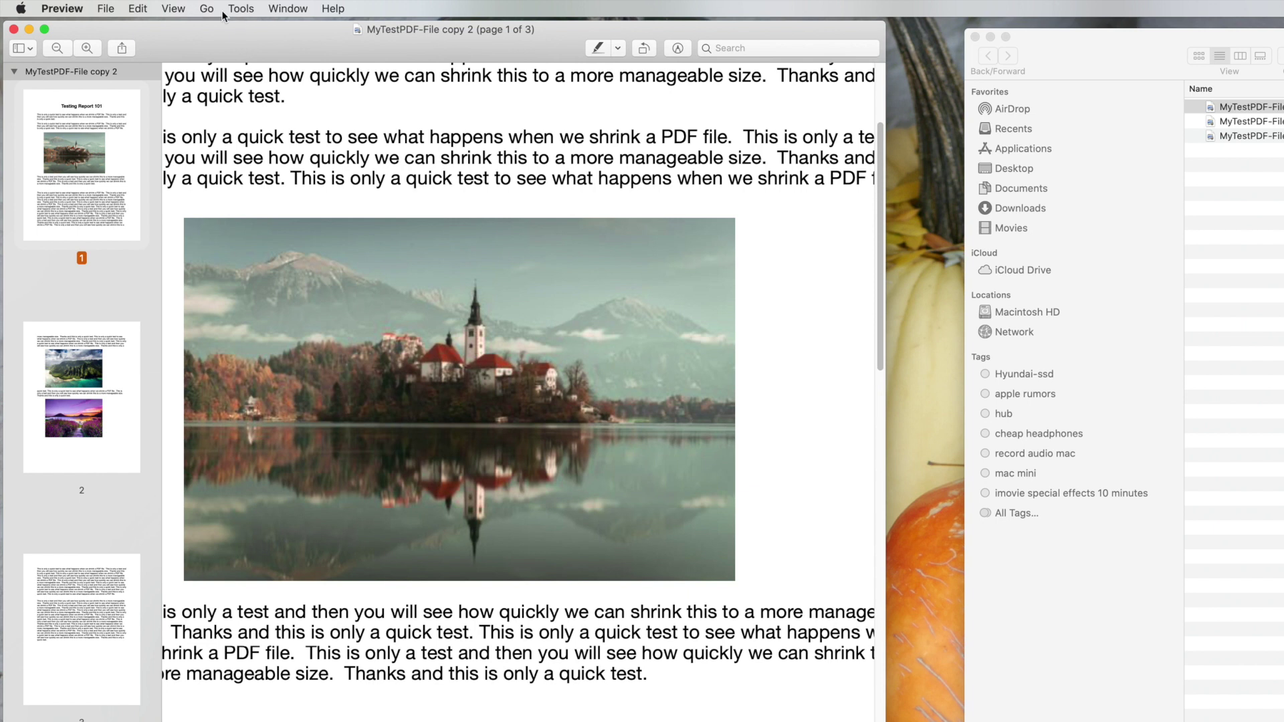
click(179, 9)
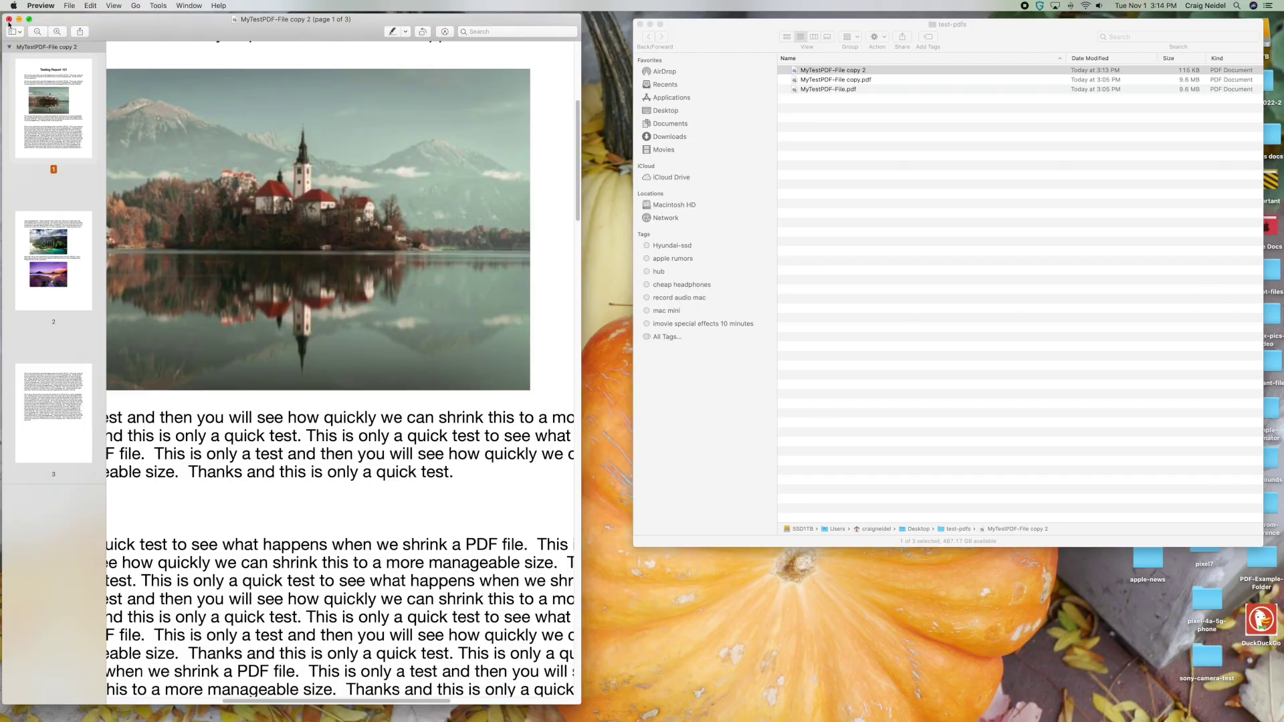
click(14, 30)
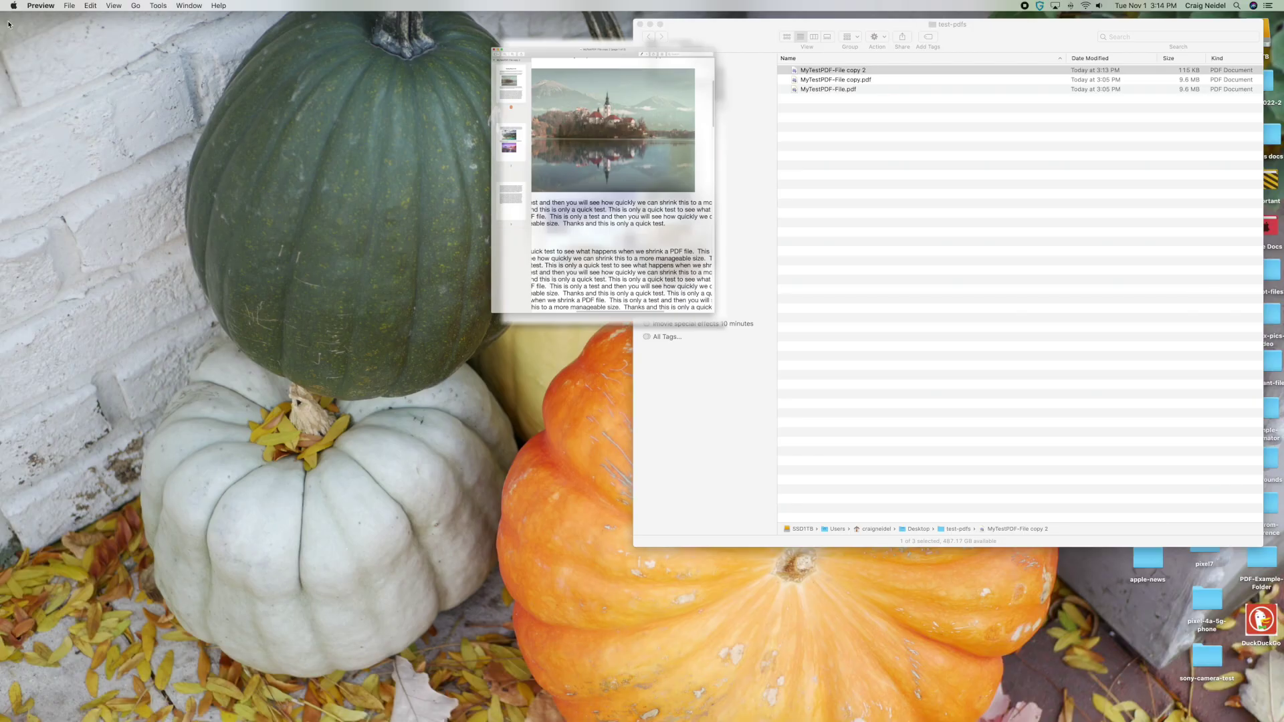
double_click(848, 80)
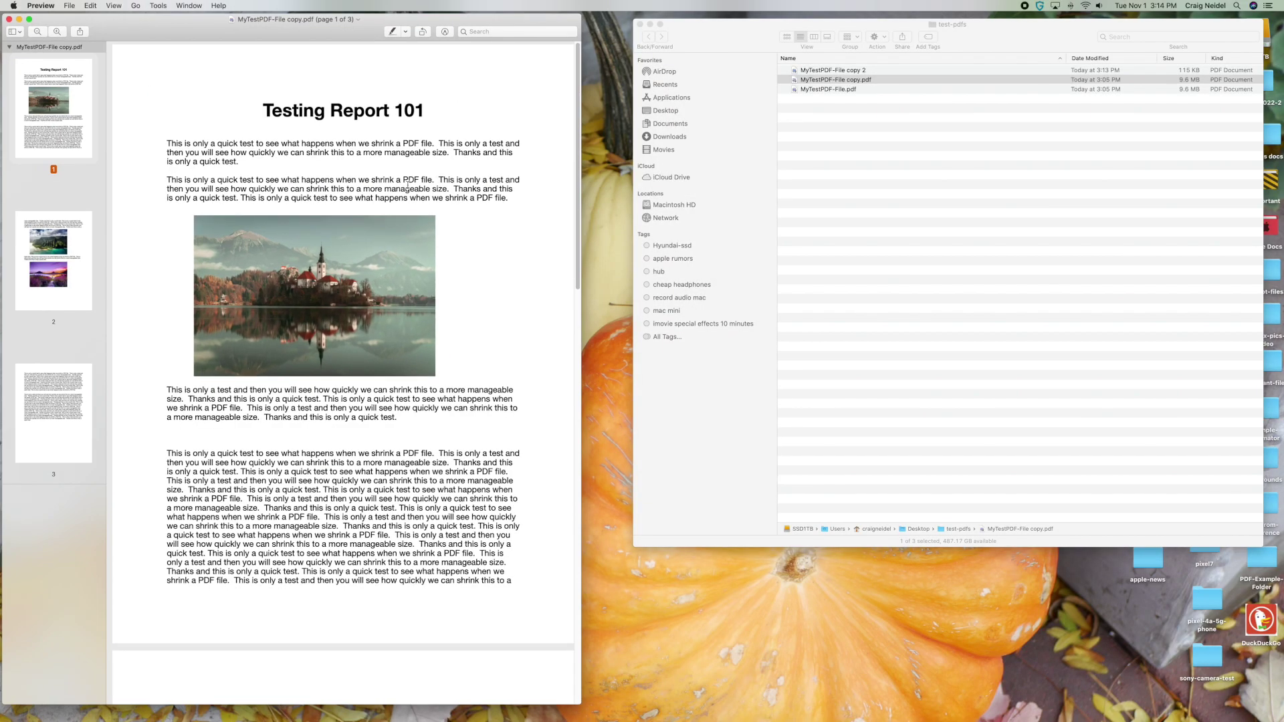
click(112, 6)
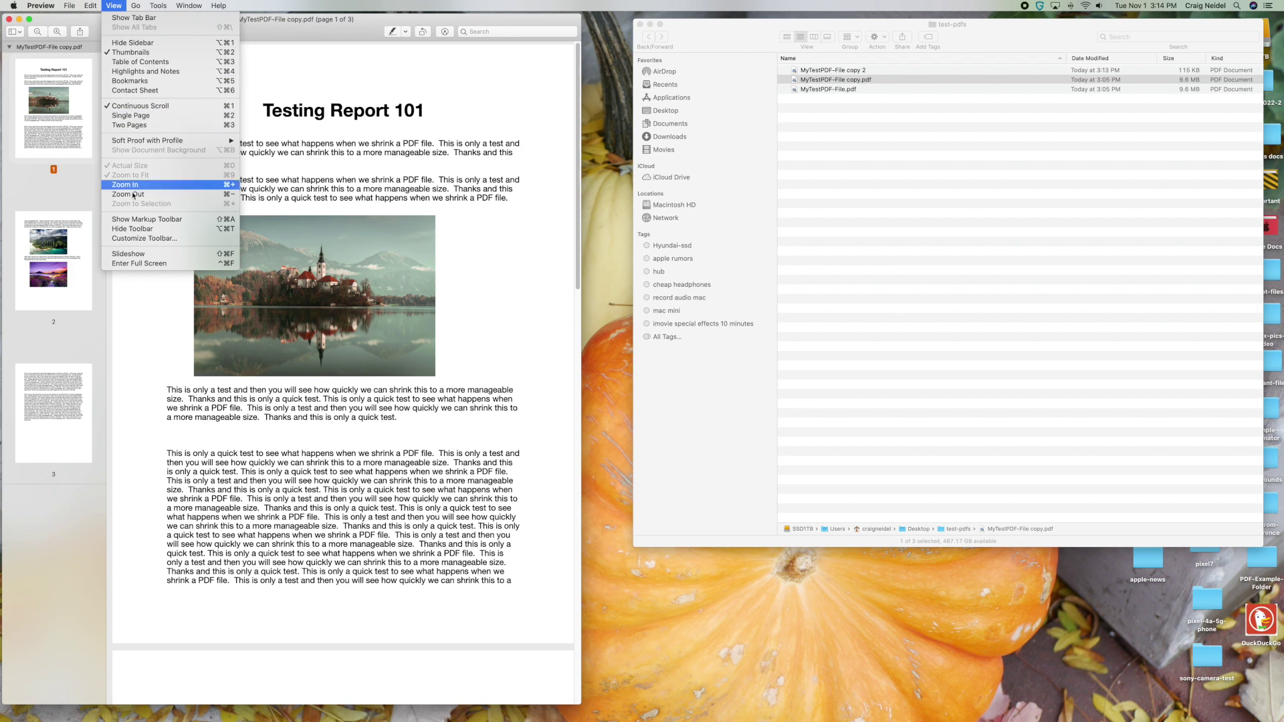
click(119, 40)
click(114, 6)
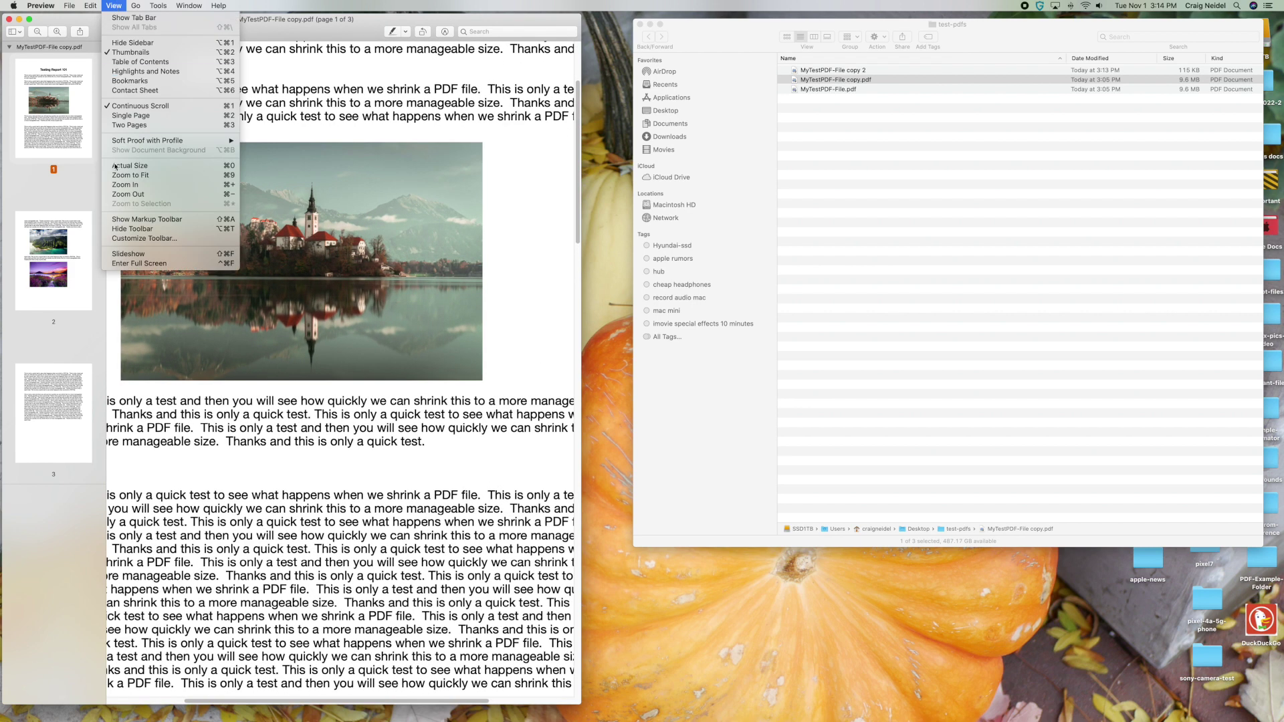
click(119, 182)
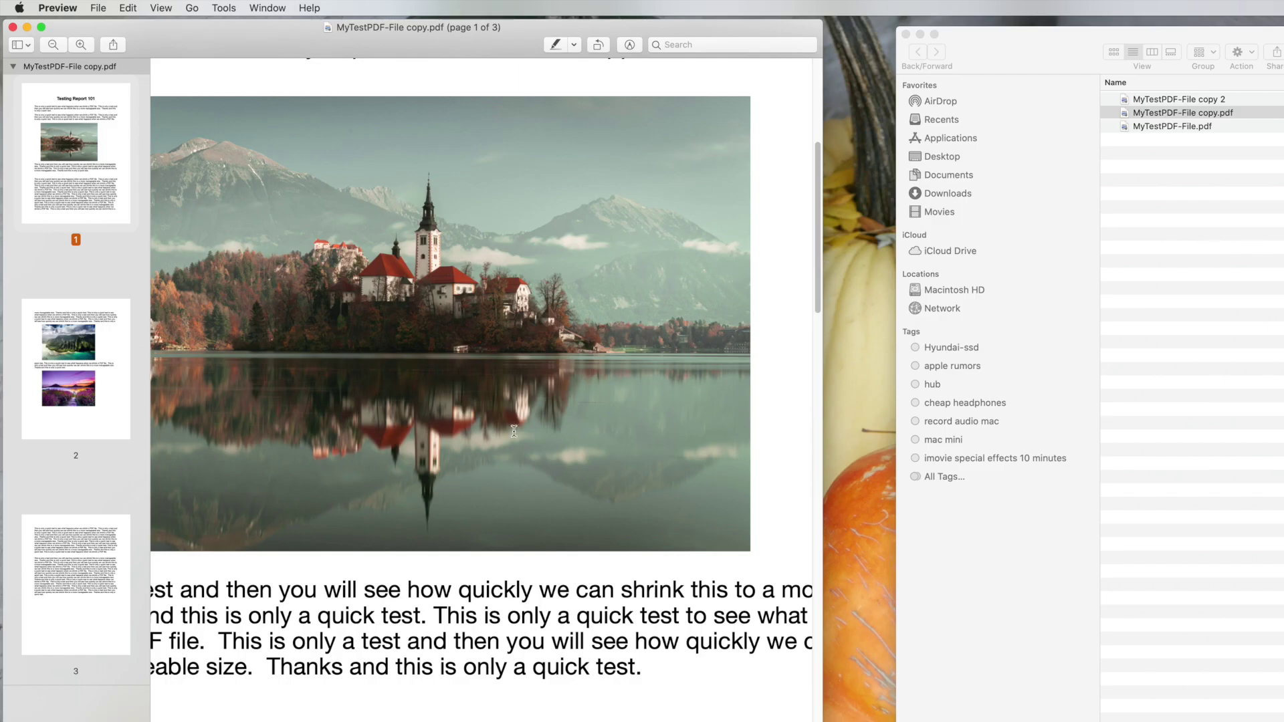
click(169, 10)
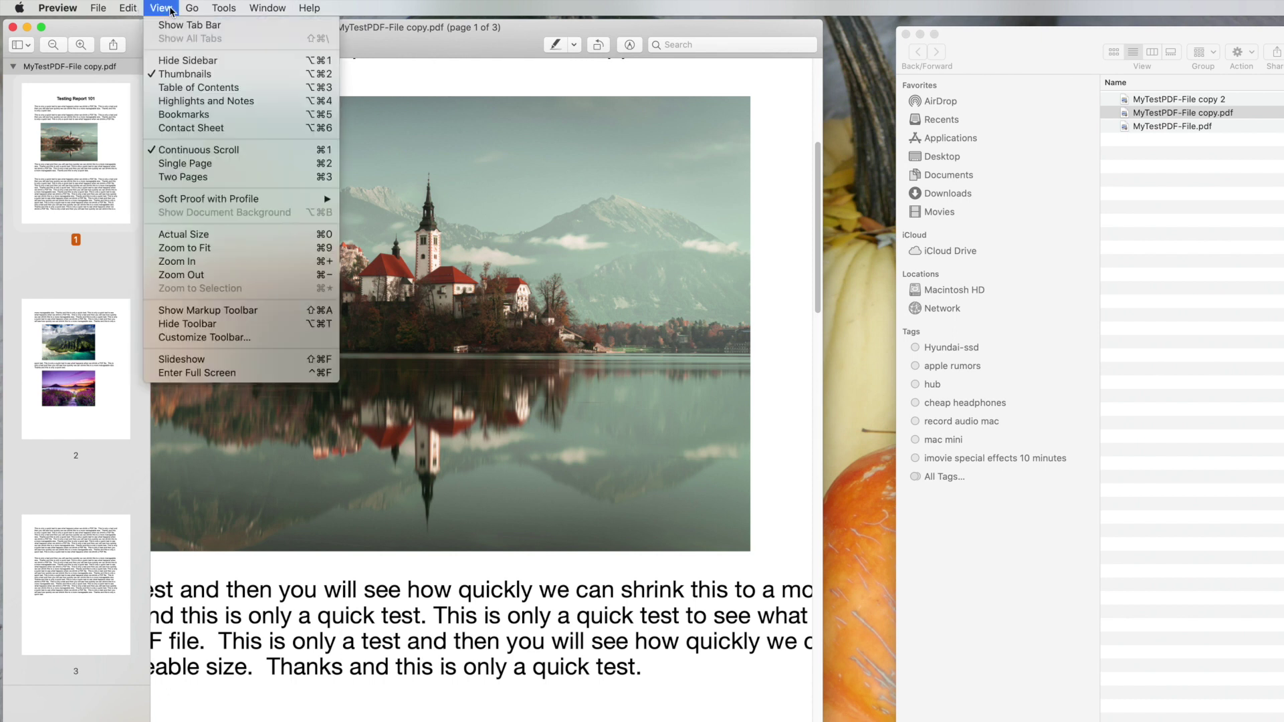
click(190, 264)
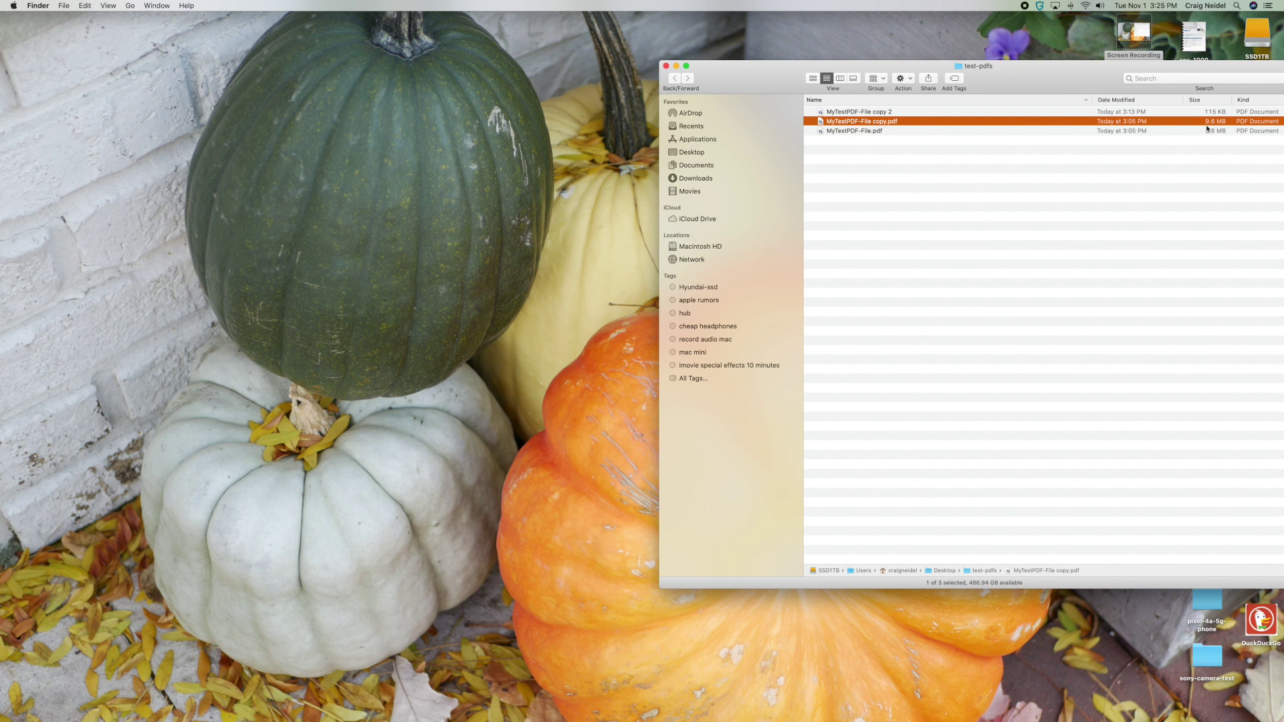
Reopen MyTestPDF-File copy.pdf, select its text from title to final paragraph, and launch Pages
double_click(897, 121)
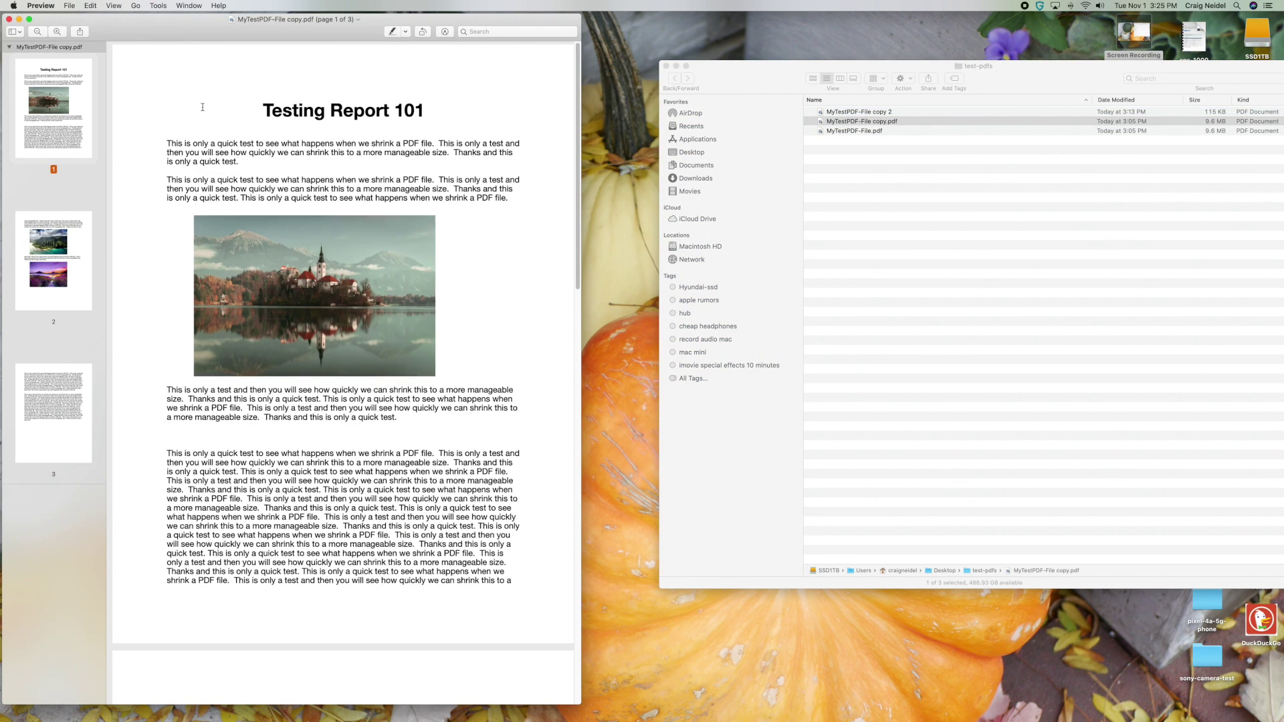
drag(274, 111, 358, 491)
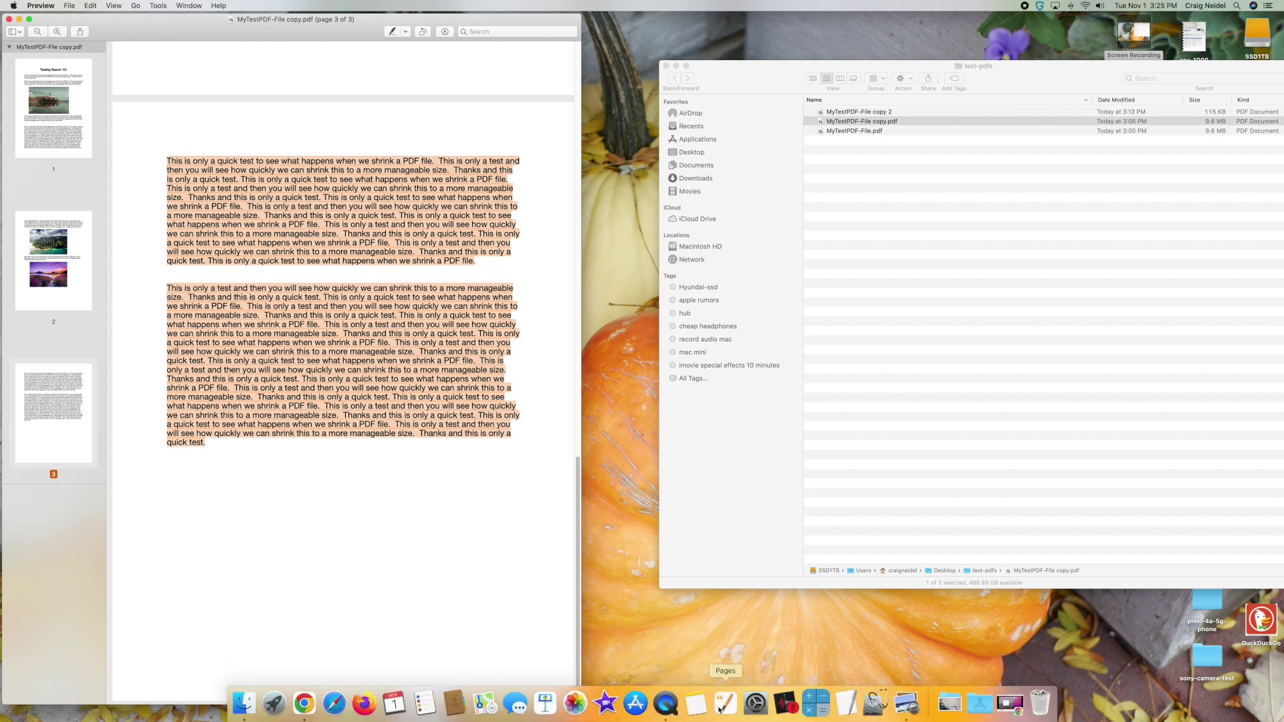
click(724, 710)
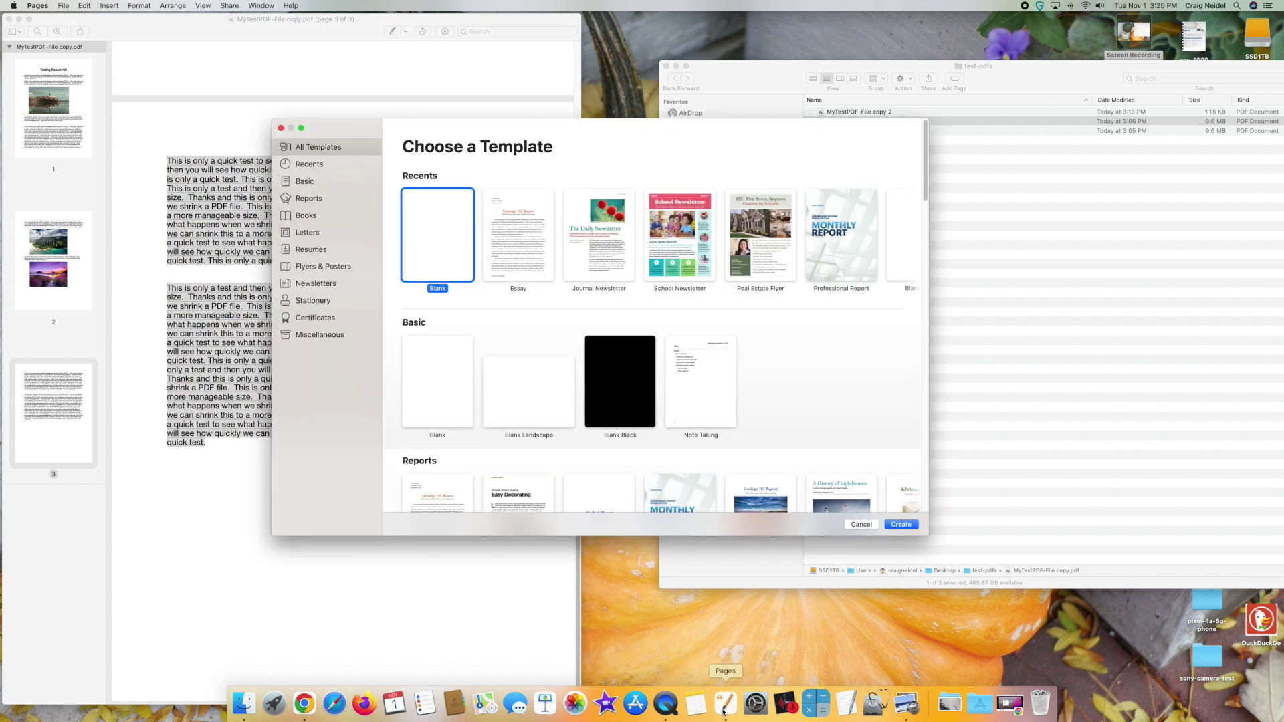
Create a blank Pages document and paste in the copied Testing Report 101 content
double_click(415, 253)
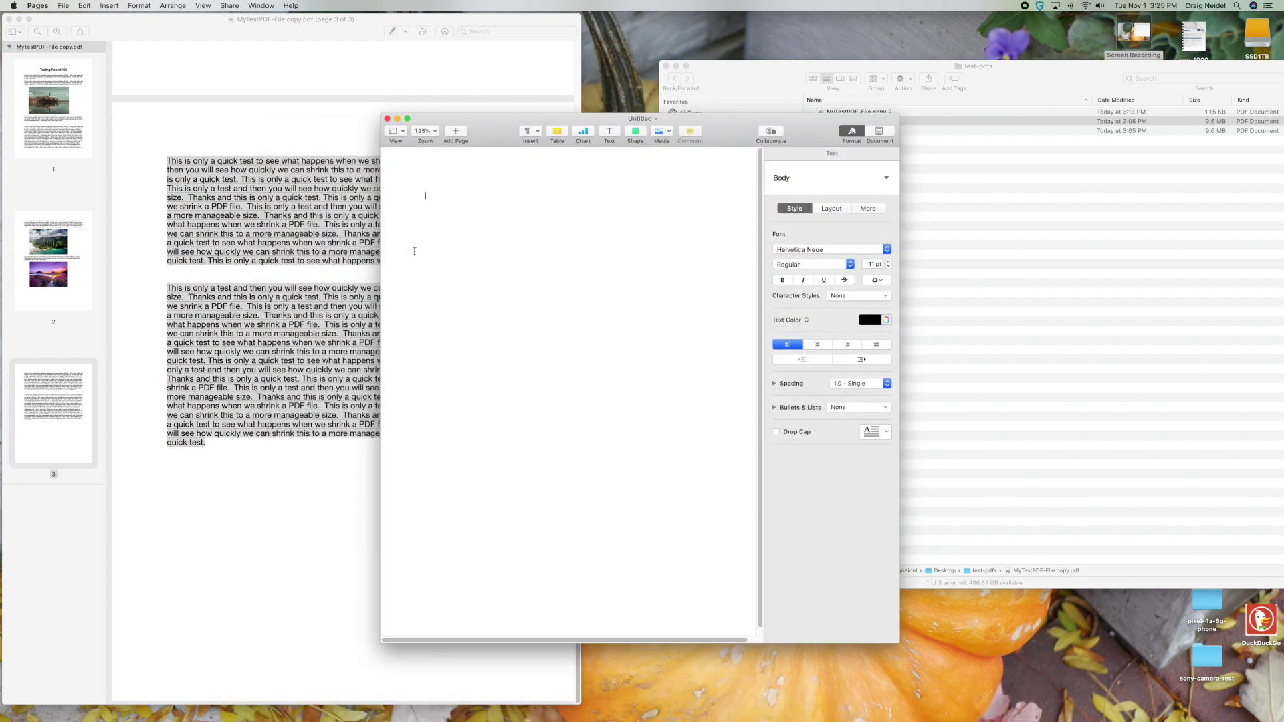
key(super+v)
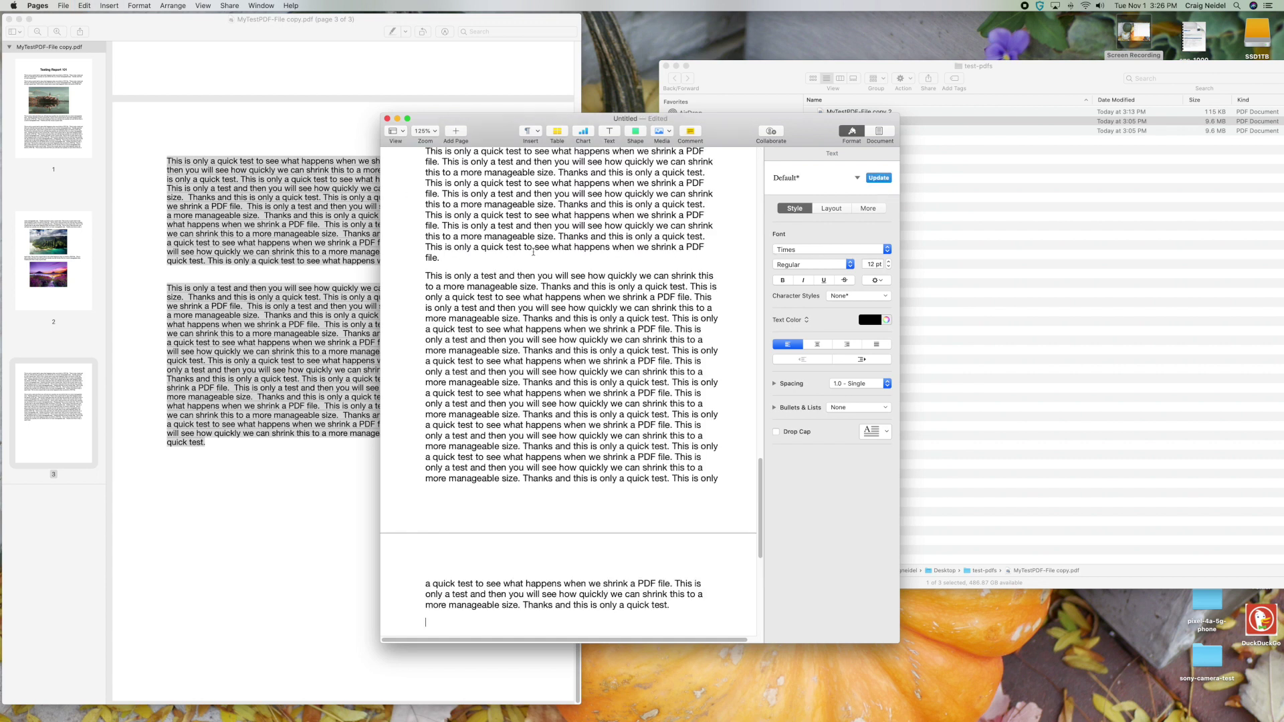
scroll(596, 314, up, 10)
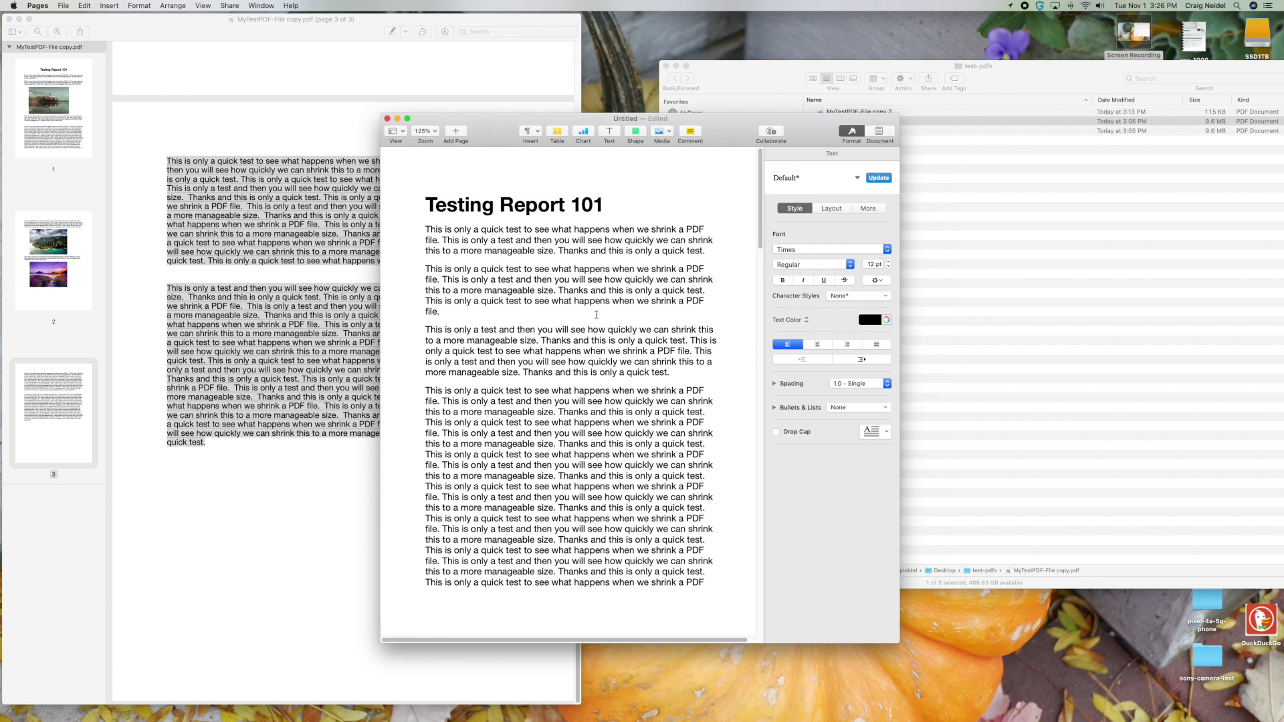
Compare the pasted report against the original PDF, scrolling through both
click(264, 535)
scroll(286, 527, up, 5)
scroll(285, 526, up, 10)
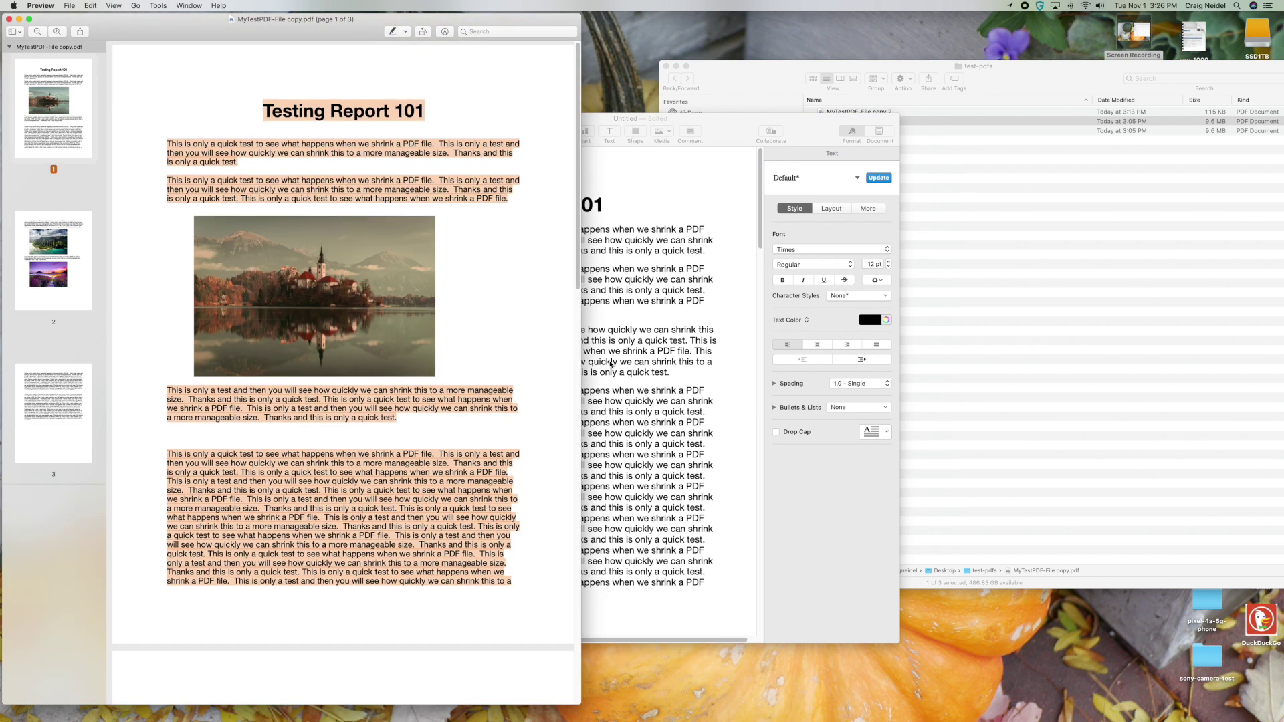
click(689, 360)
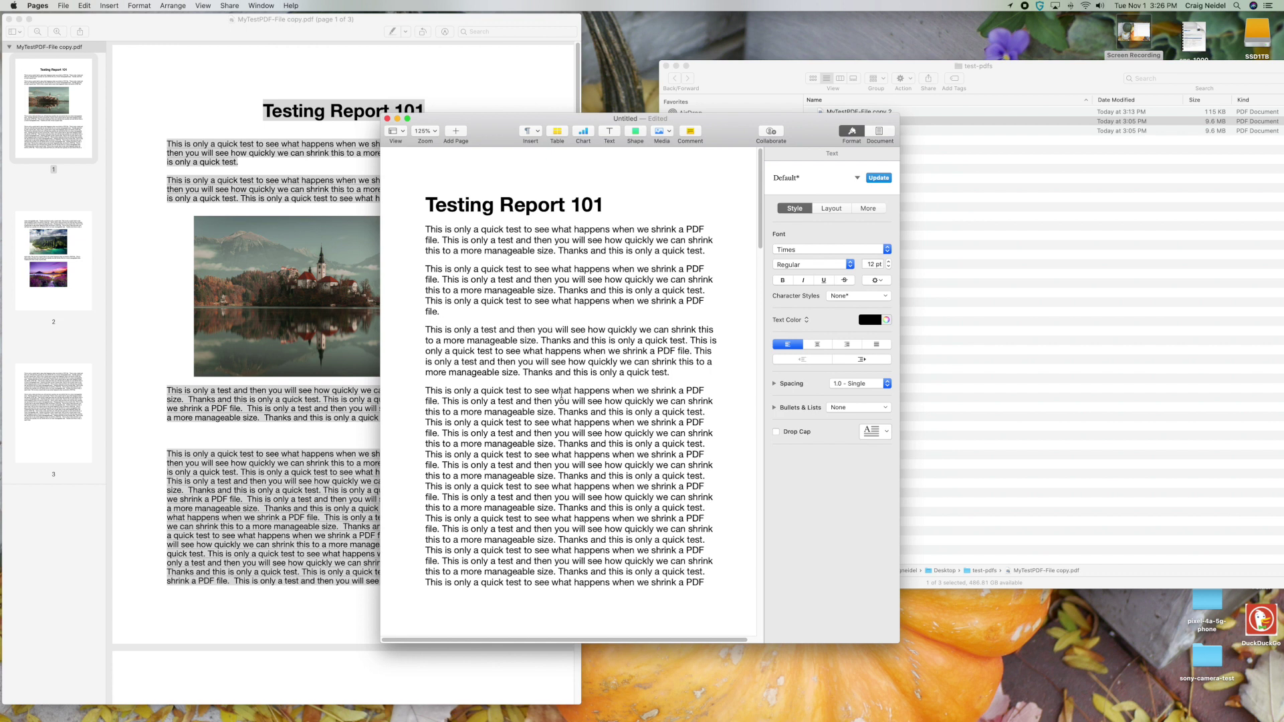
scroll(561, 394, down, 10)
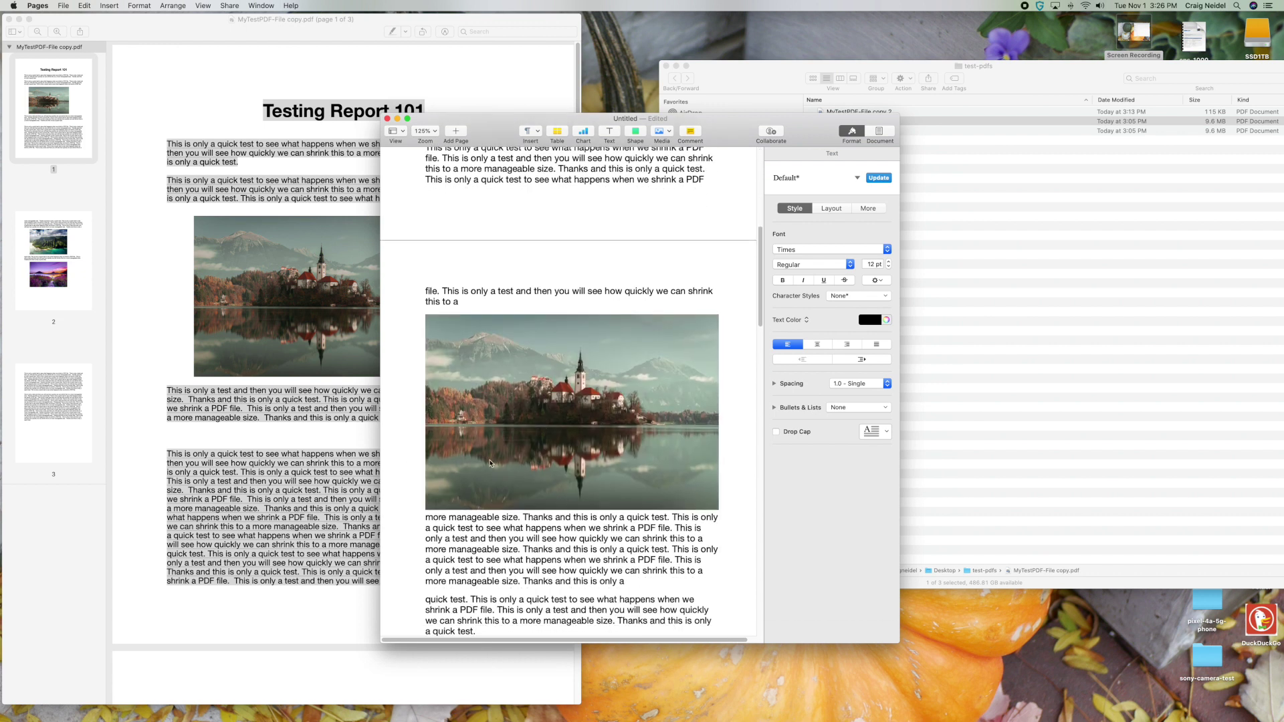
scroll(555, 491, down, 14)
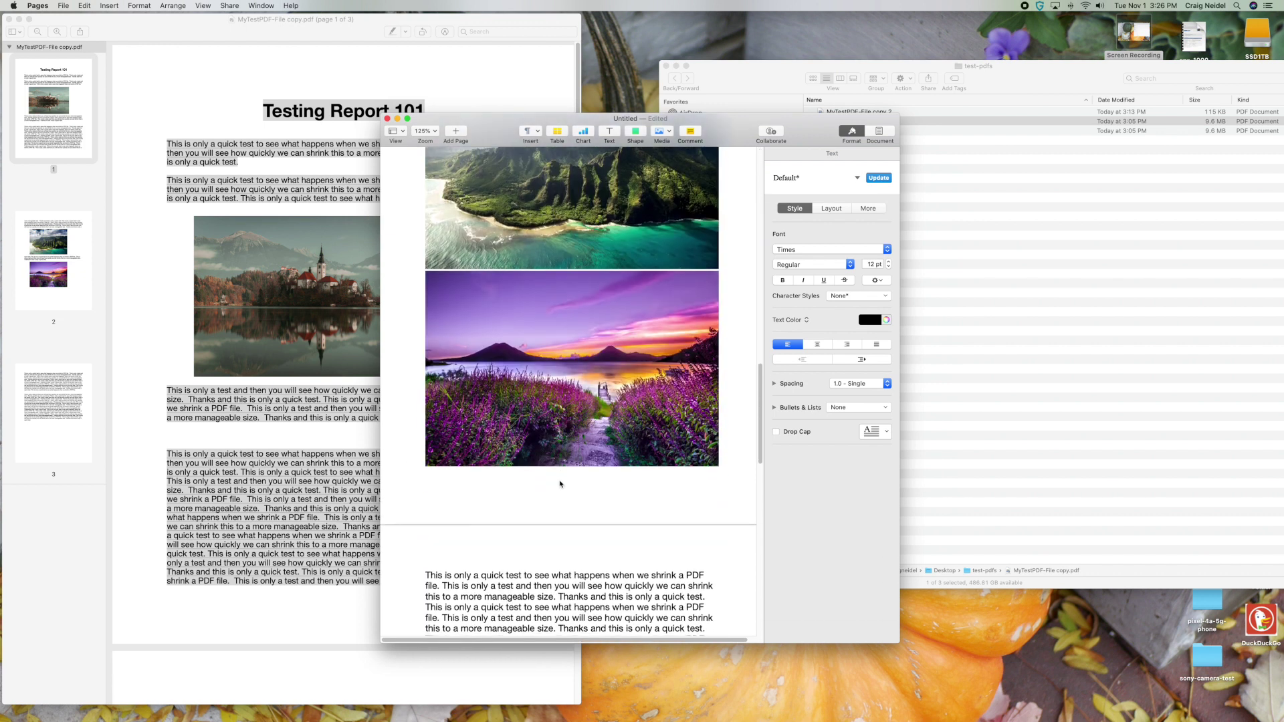
scroll(560, 484, up, 12)
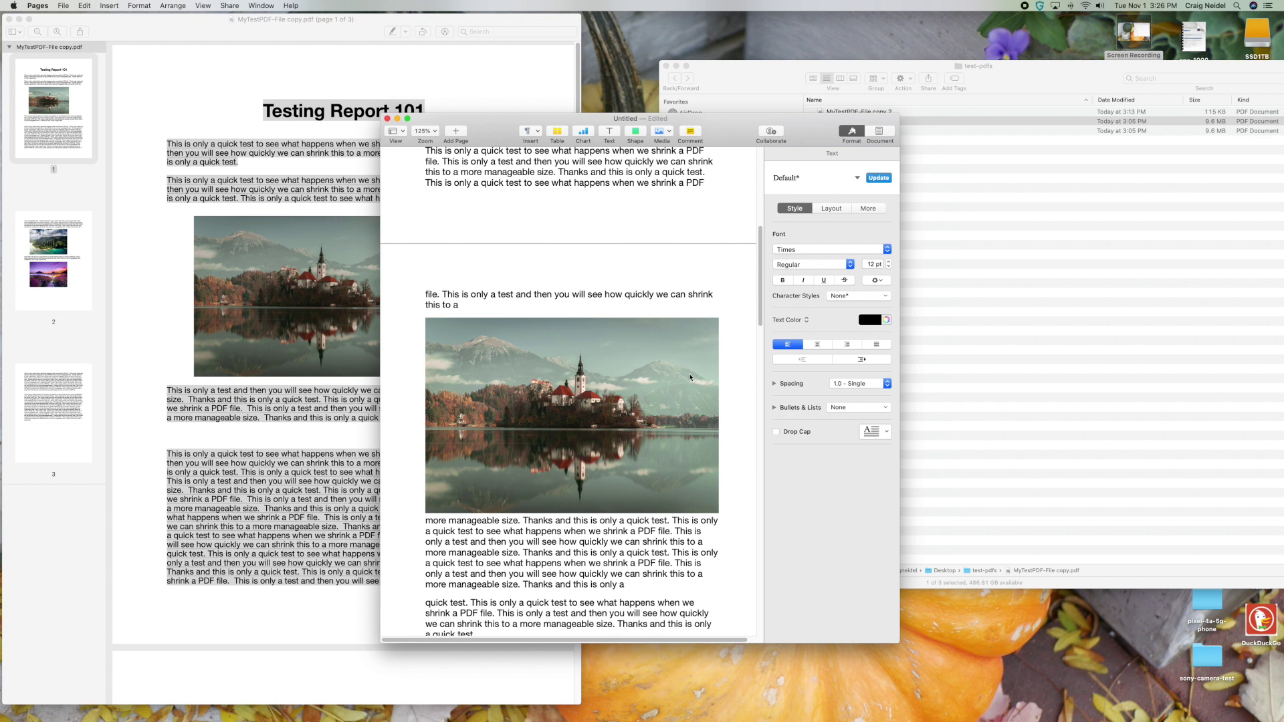
Shrink the lake-and-church image to 4.86 × 3.24 in and close the original PDF
click(690, 355)
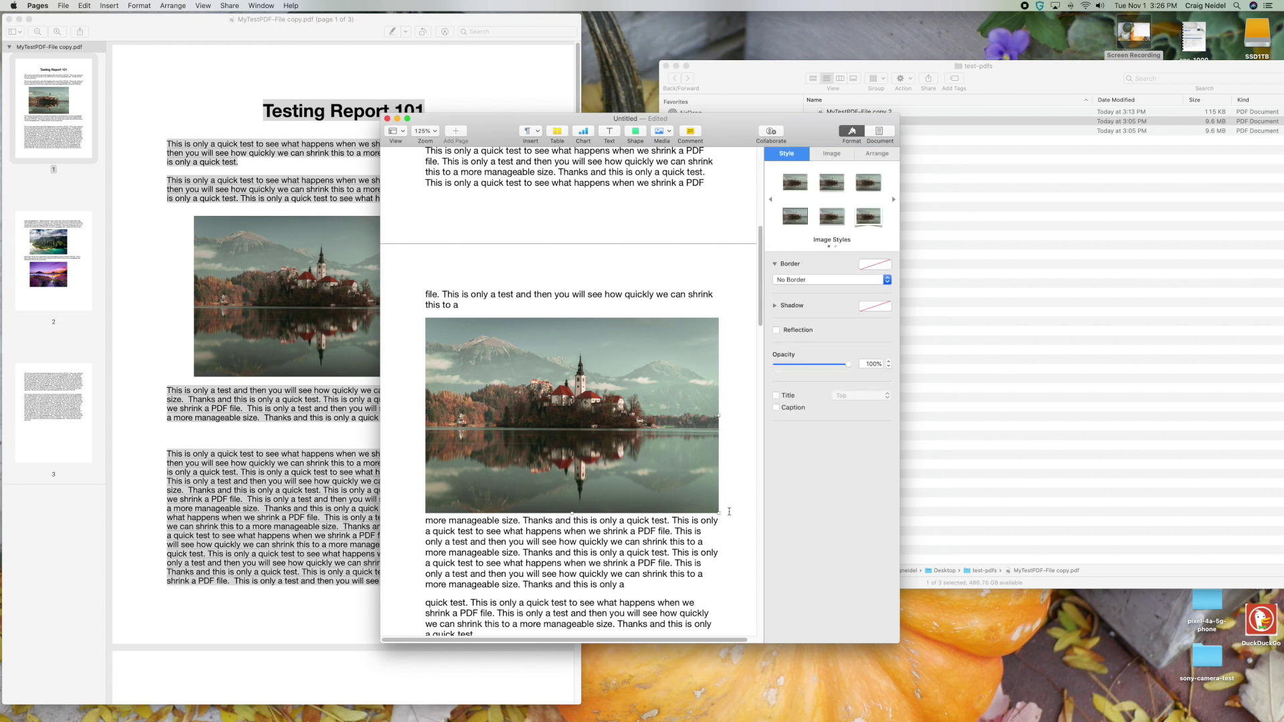
drag(719, 513, 635, 416)
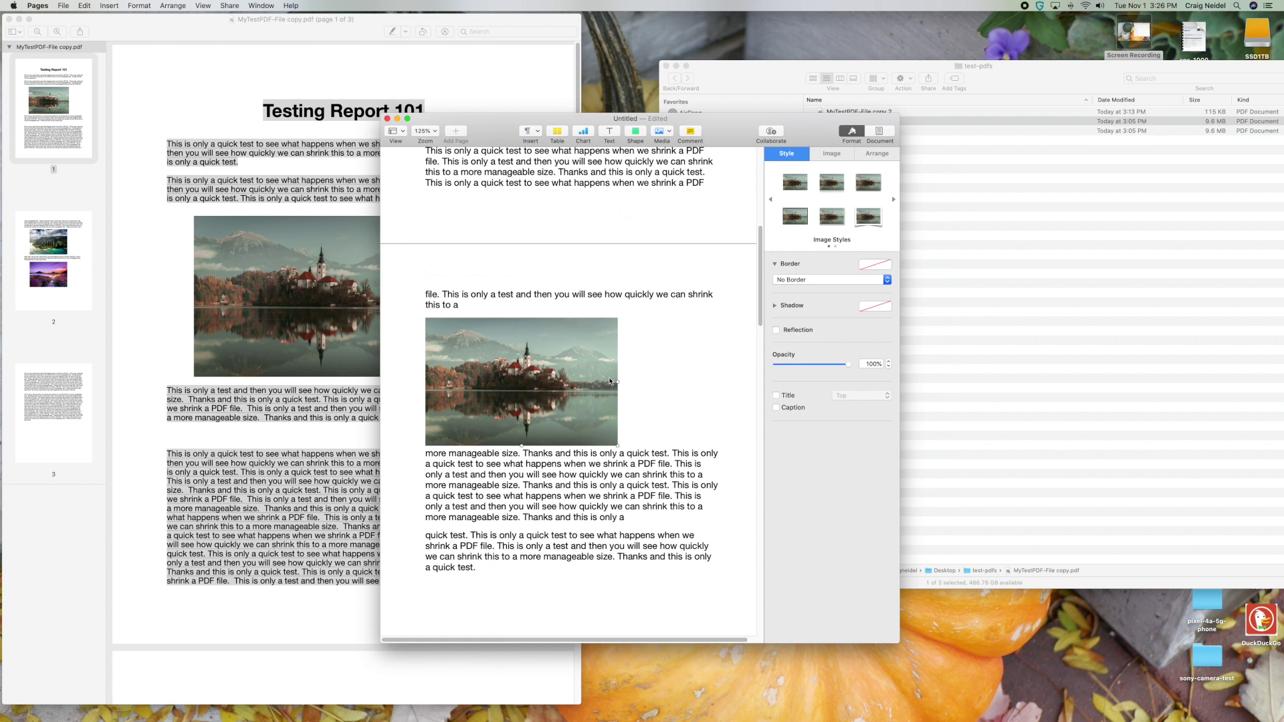
click(10, 19)
Move the Pages window up-left, enlarge it, and bring up the File menu
drag(470, 119, 424, 21)
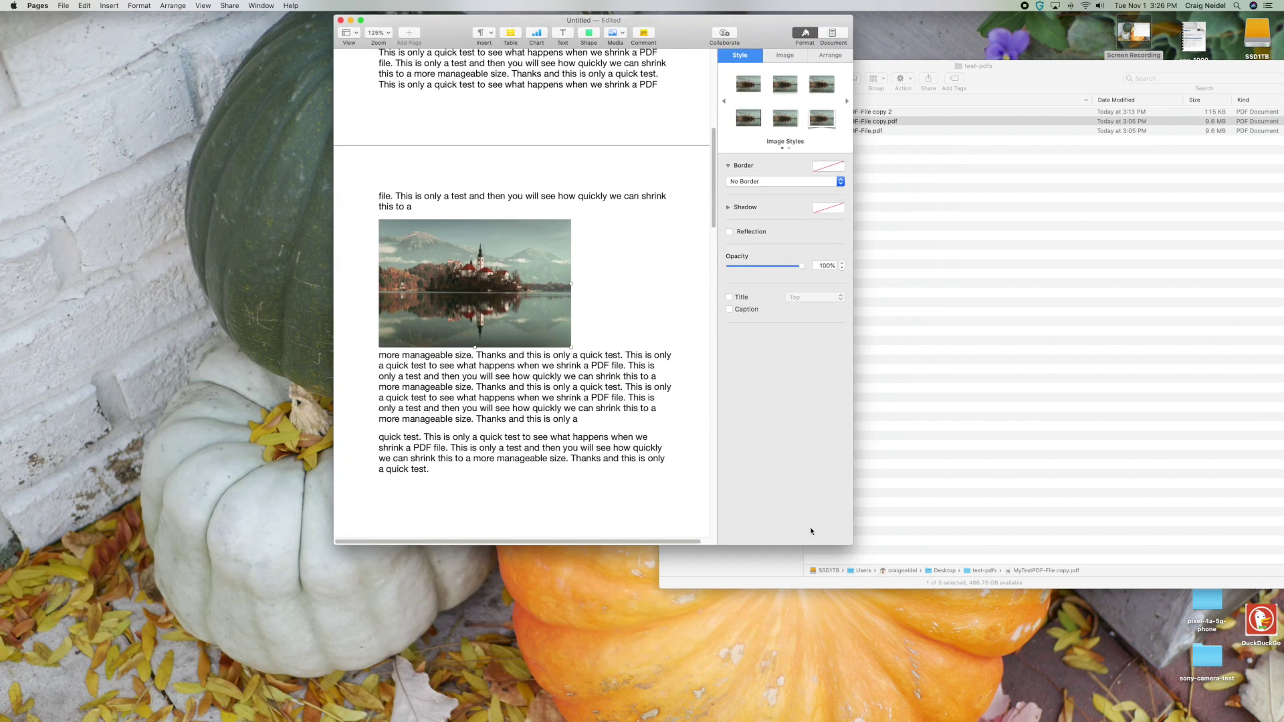
drag(852, 543, 947, 711)
scroll(713, 498, up, 10)
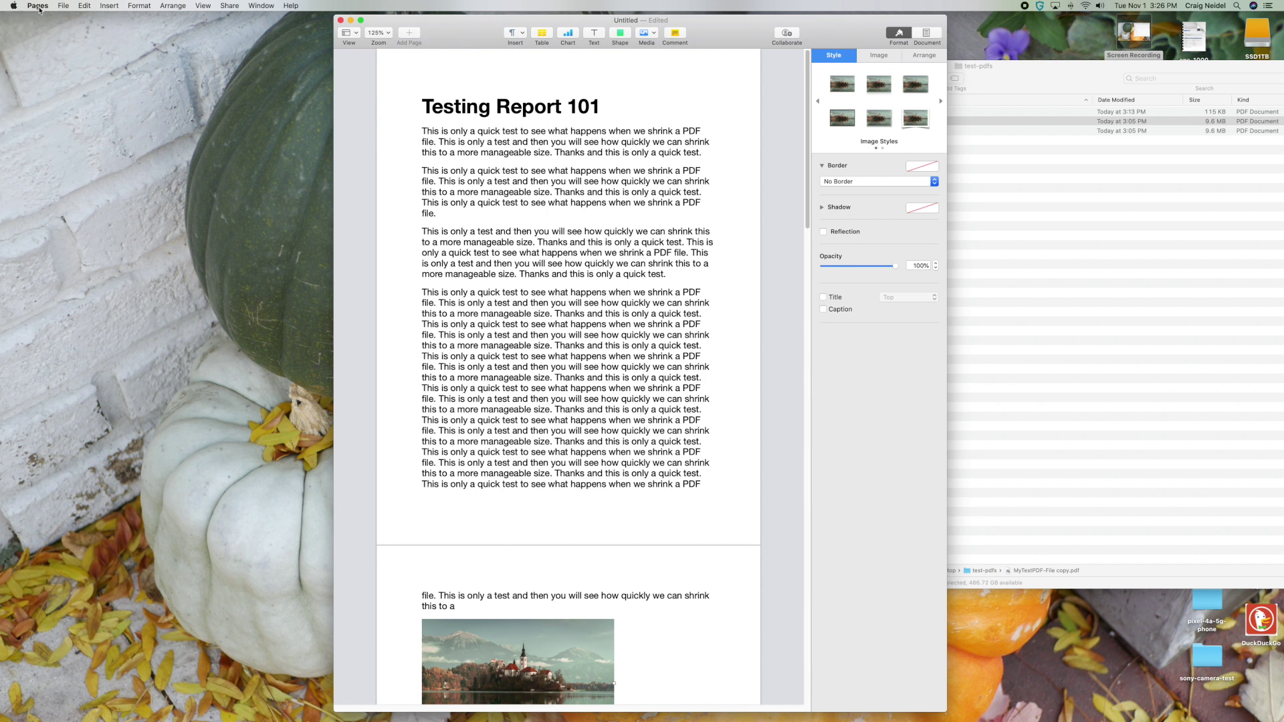
click(62, 6)
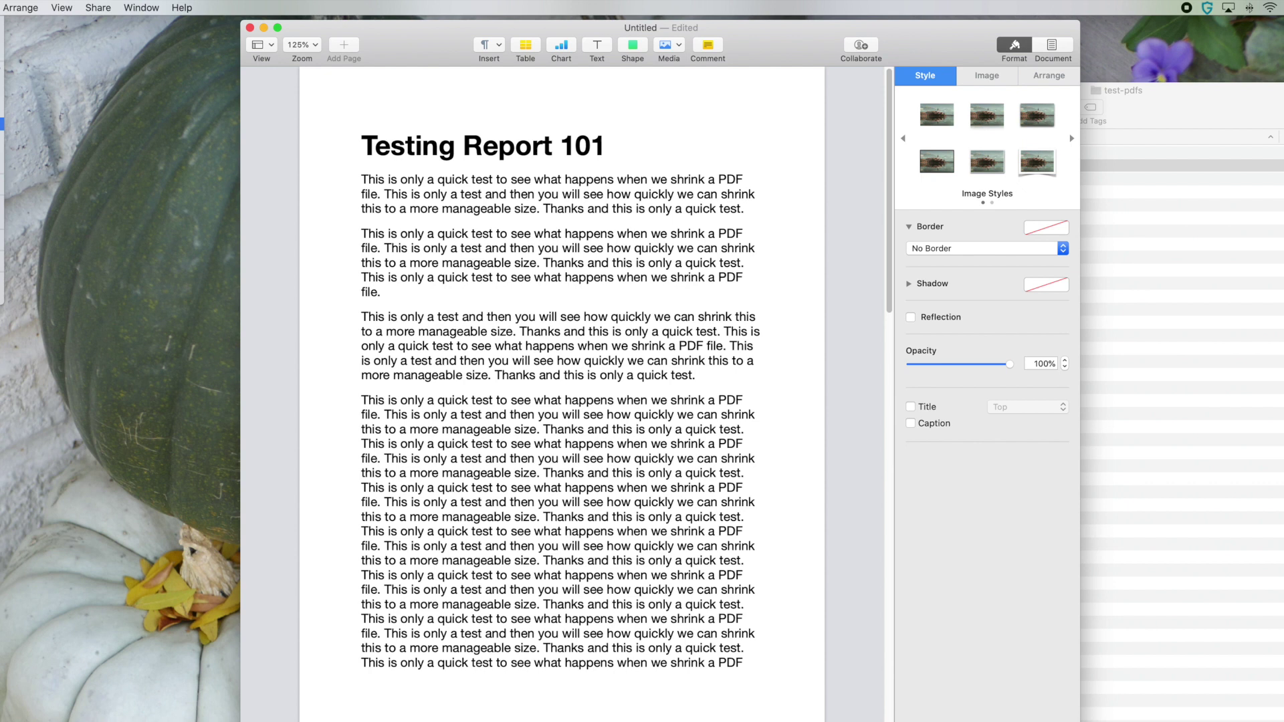
mouse_move(101, 109)
click(54, 151)
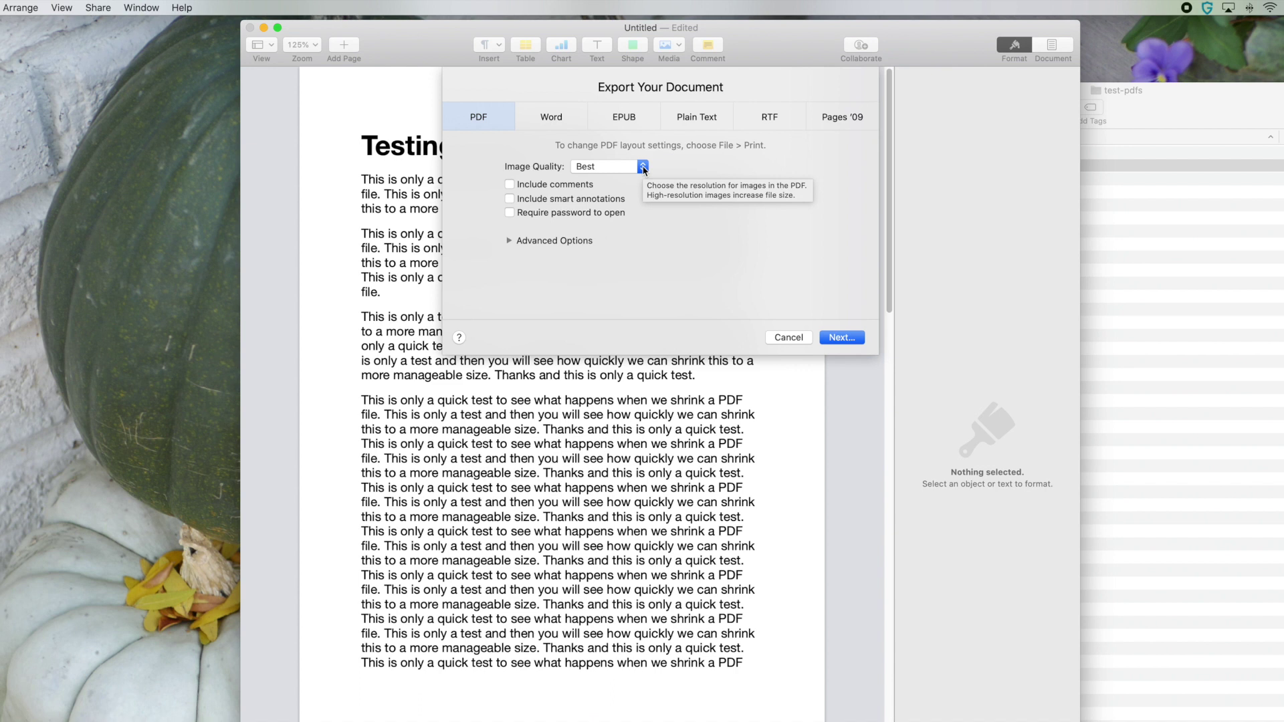
click(643, 166)
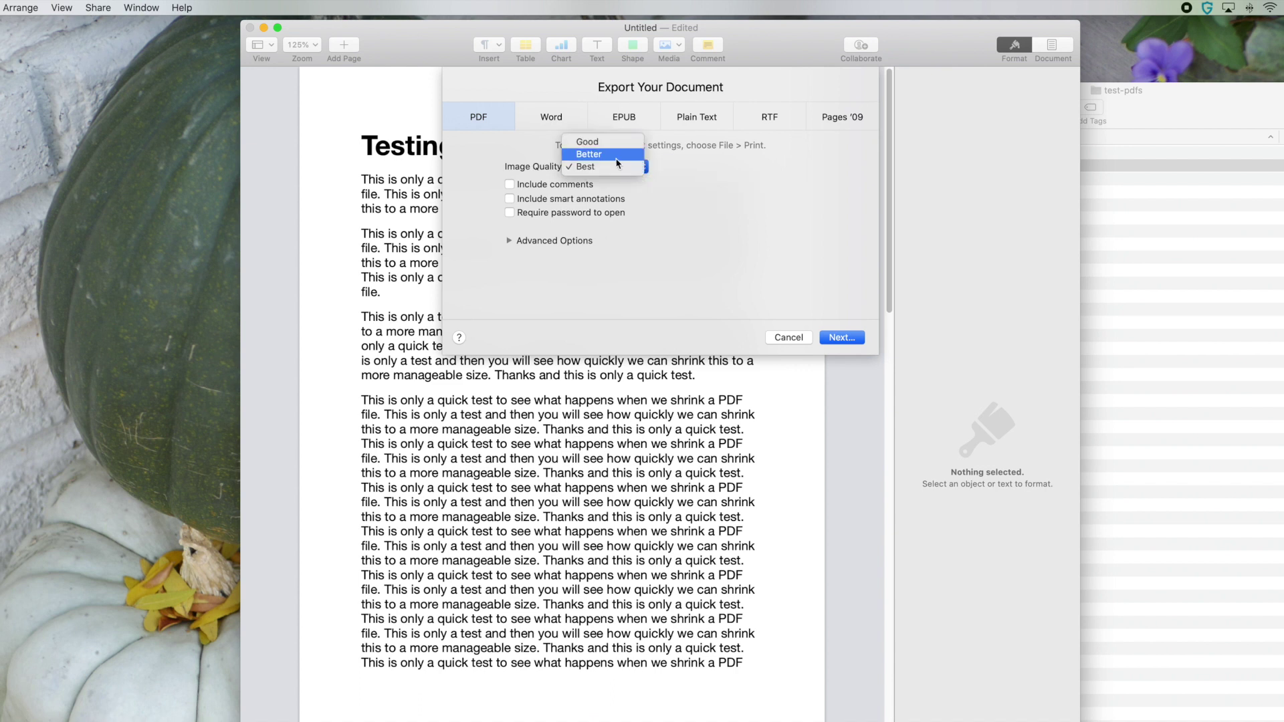
click(612, 155)
click(643, 168)
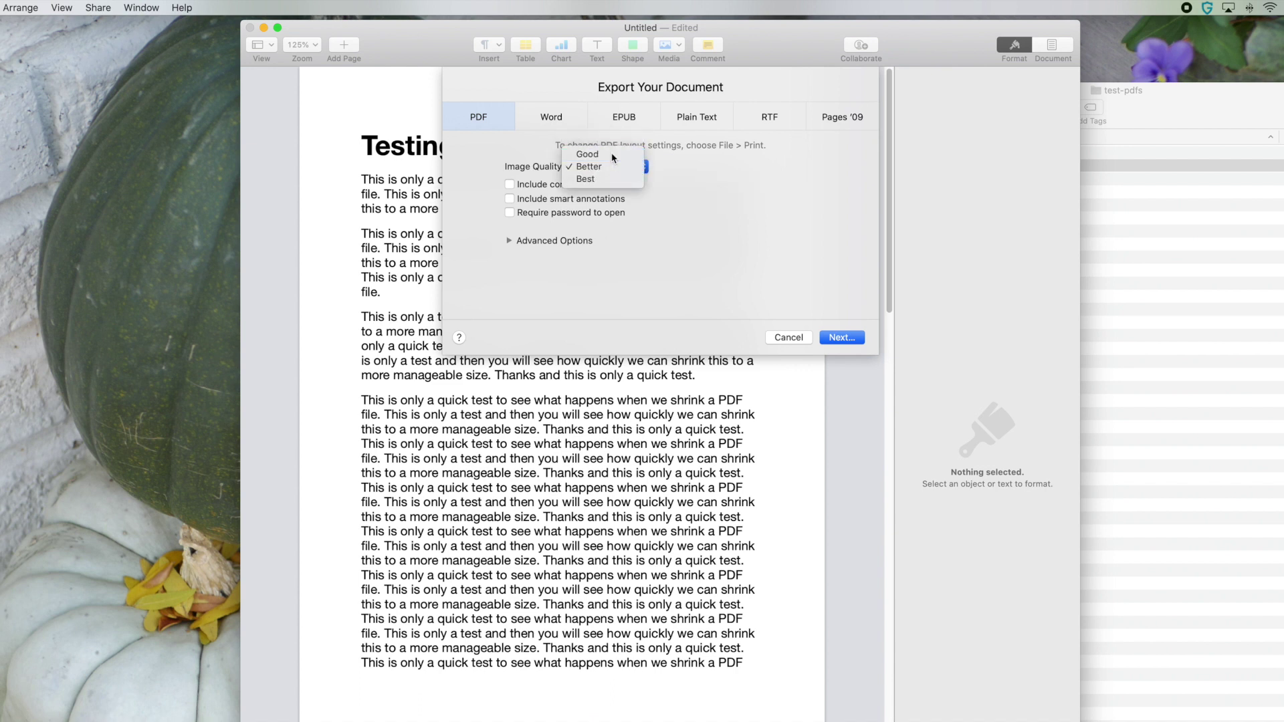
click(608, 153)
click(643, 167)
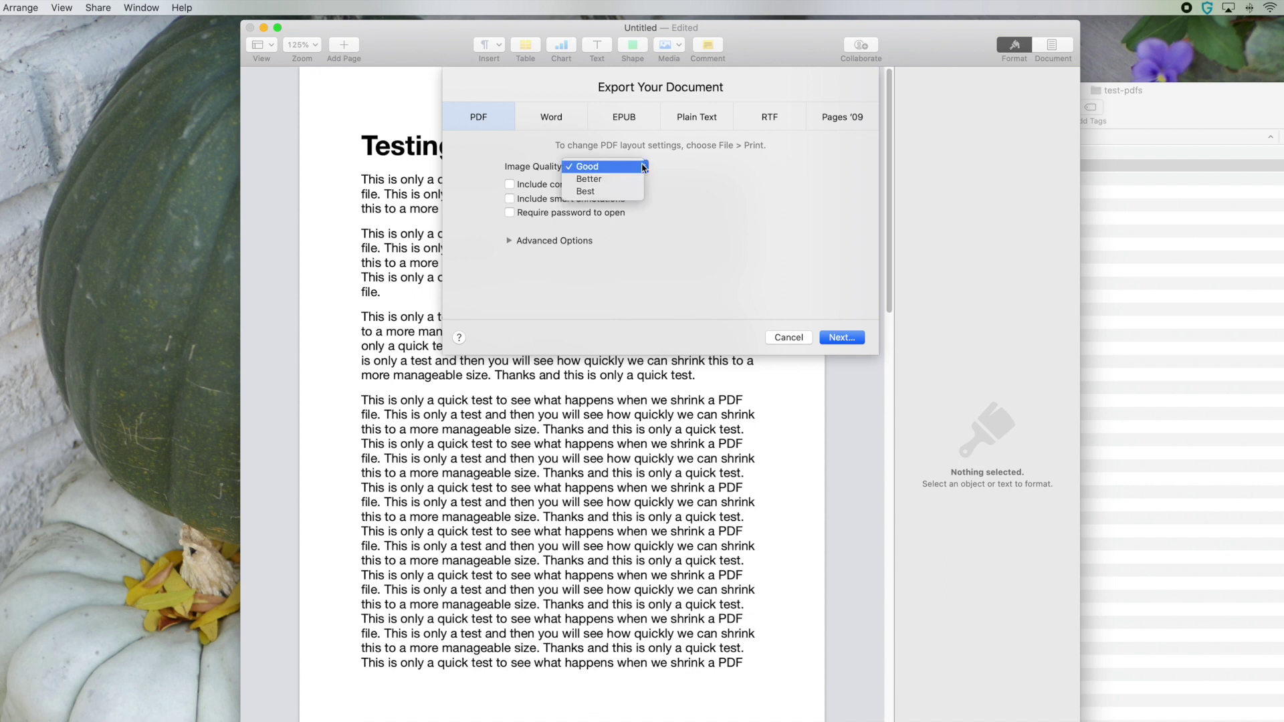
click(735, 237)
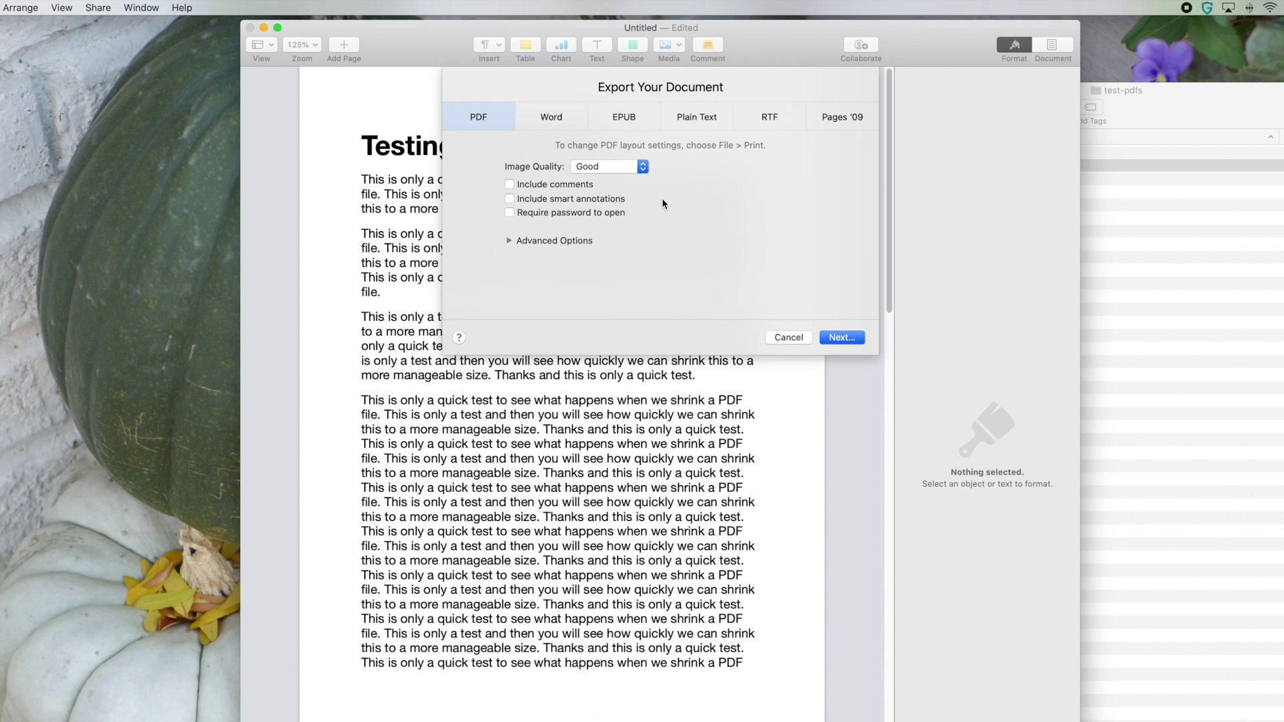
click(622, 167)
click(622, 179)
click(643, 168)
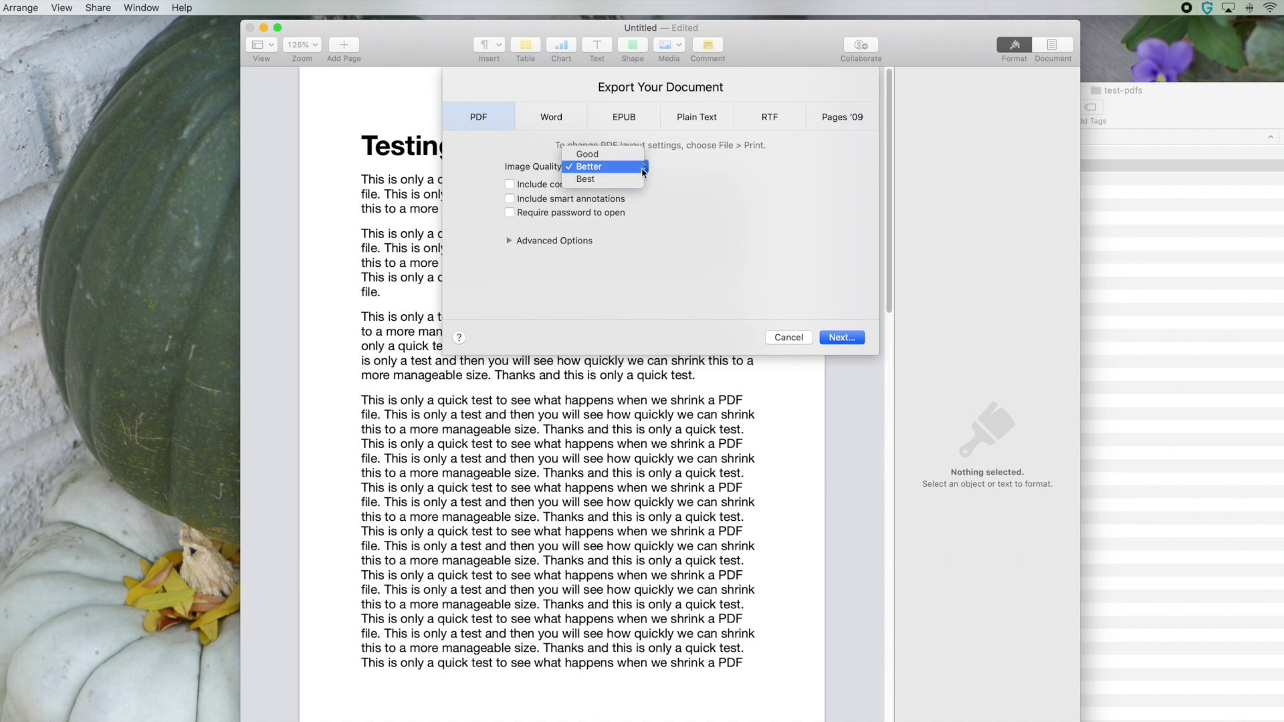
click(615, 154)
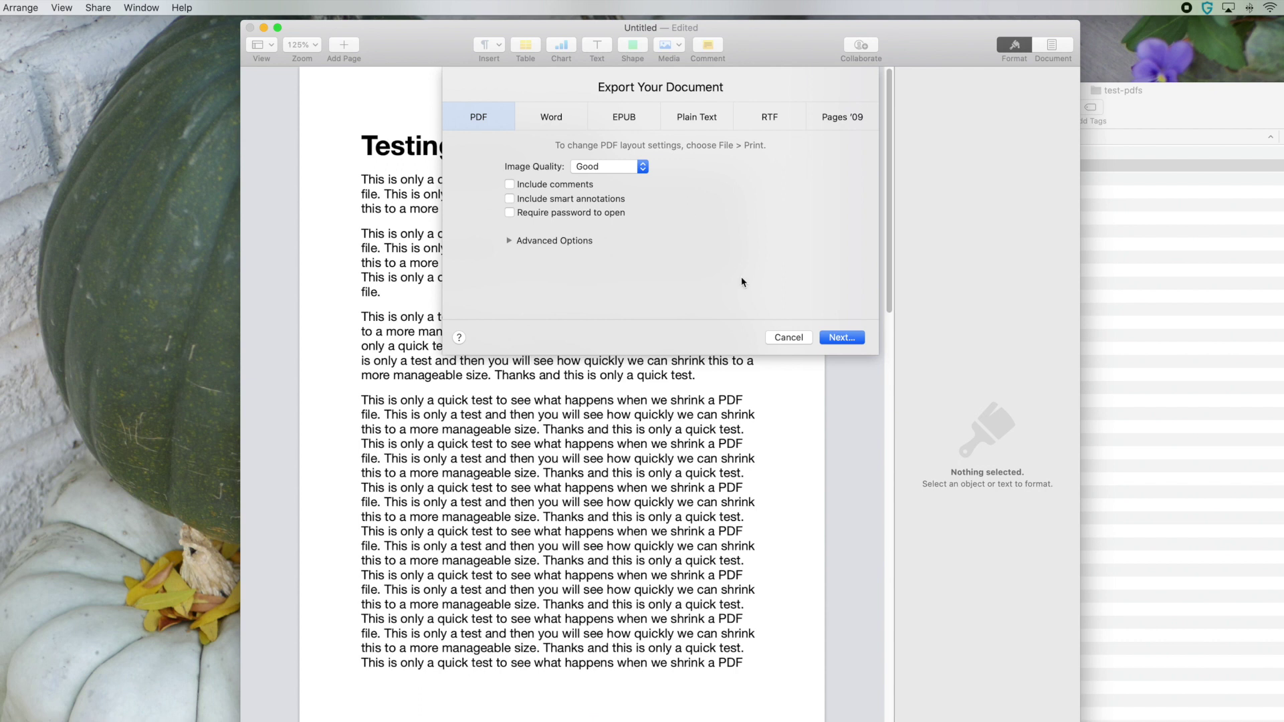
click(782, 337)
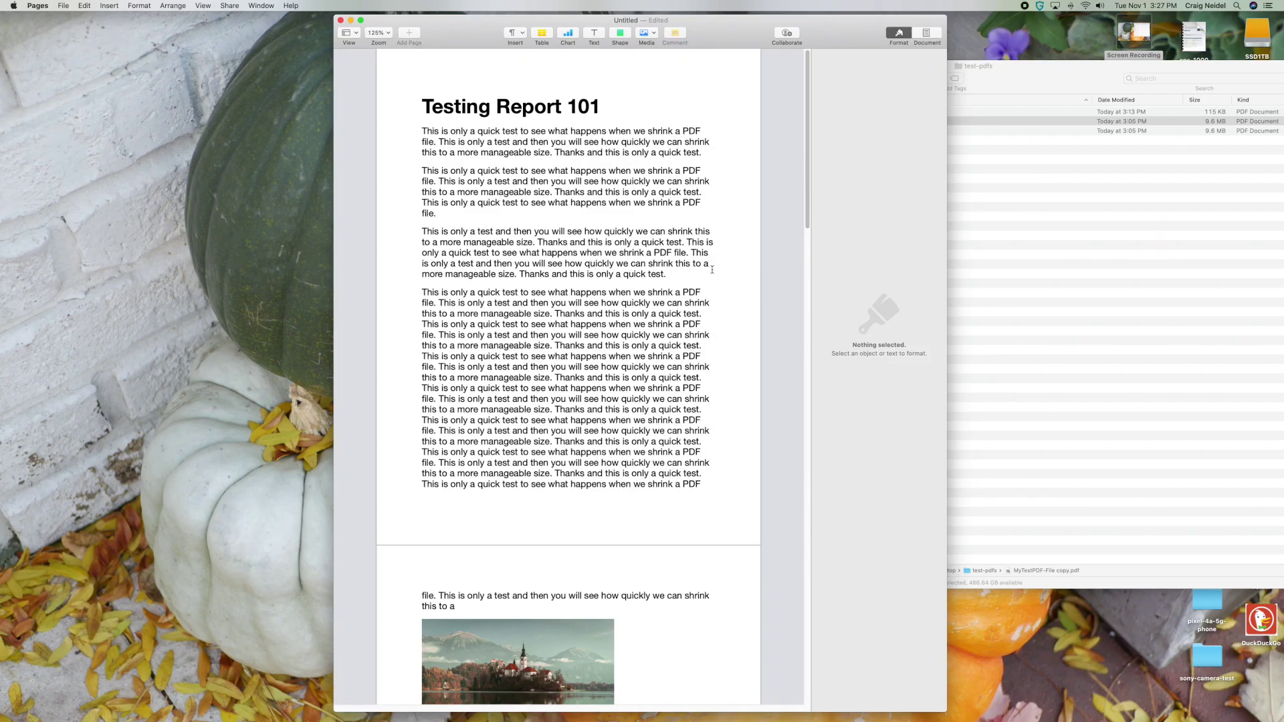
Scroll to page 2 and select the Bled lake photo to show its Style options
scroll(712, 269, down, 20)
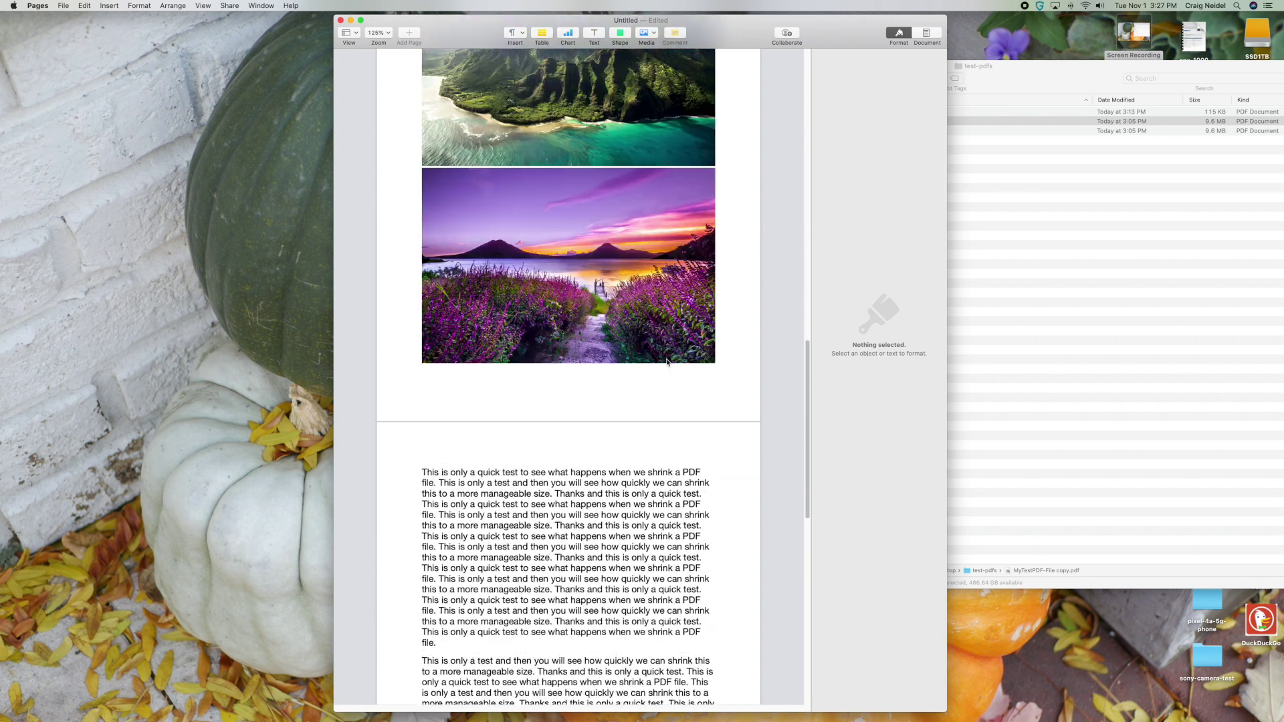
scroll(667, 362, up, 20)
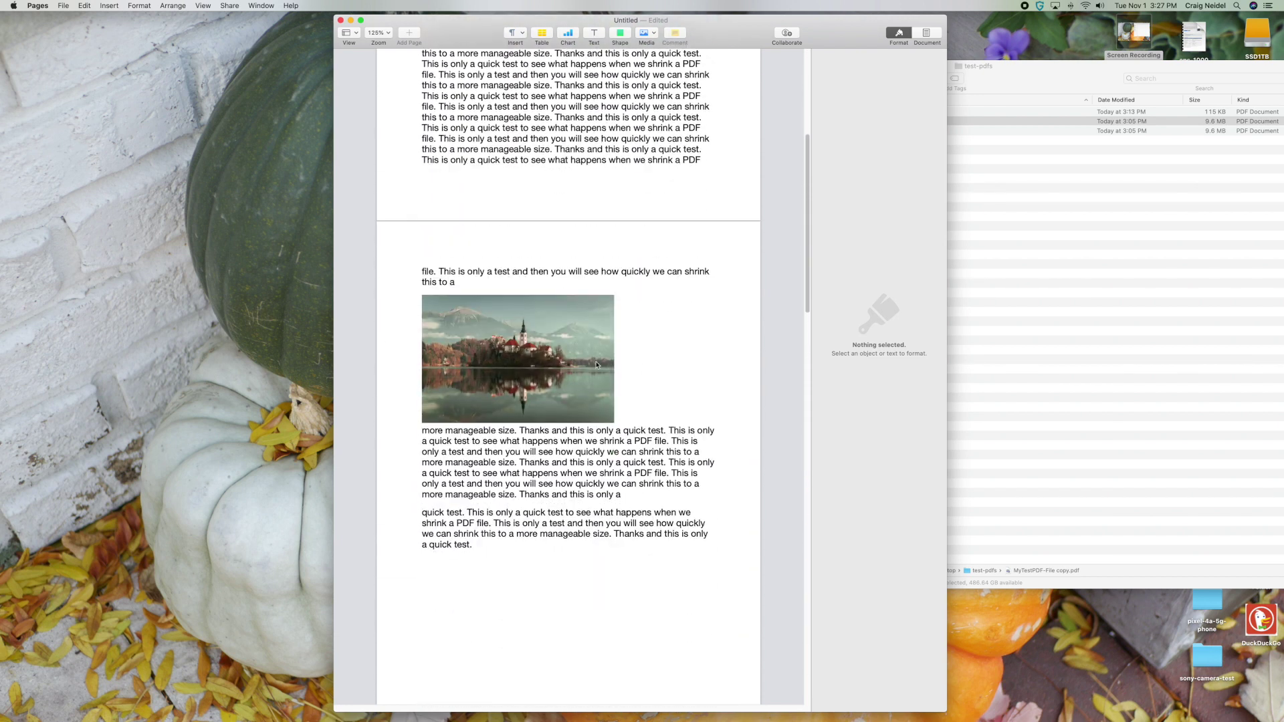
scroll(597, 365, down, 15)
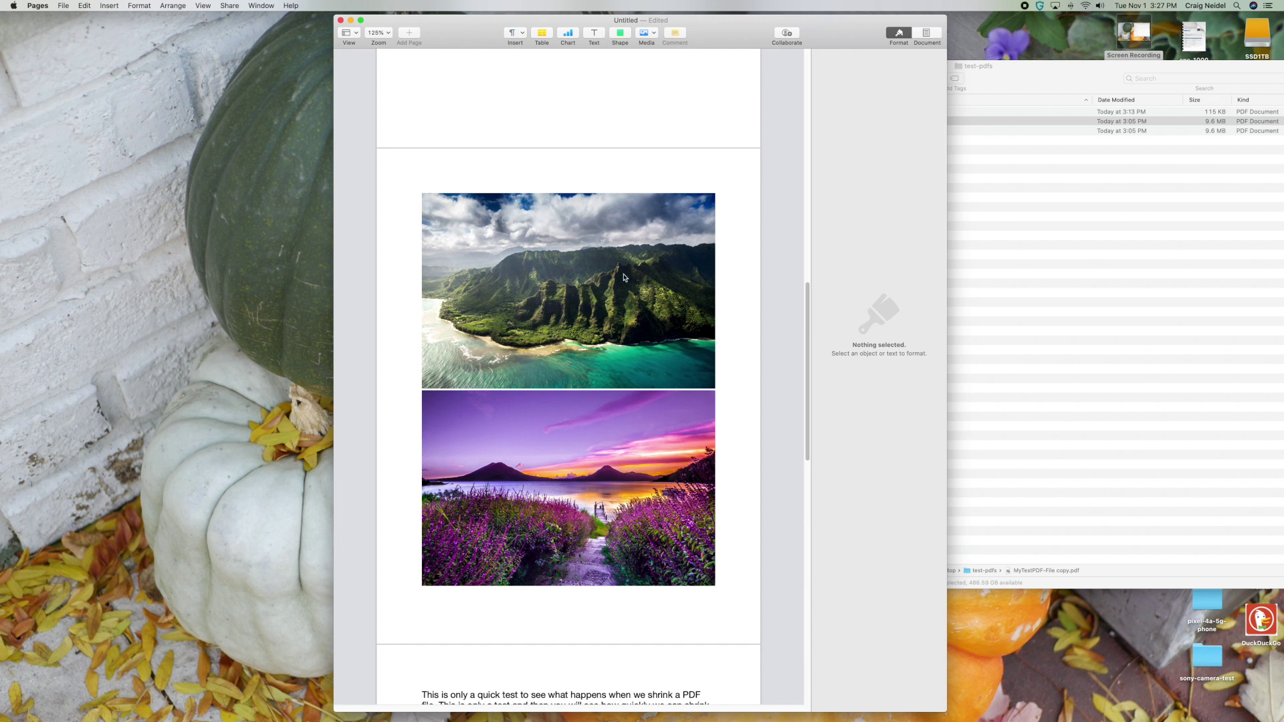
scroll(597, 405, up, 5)
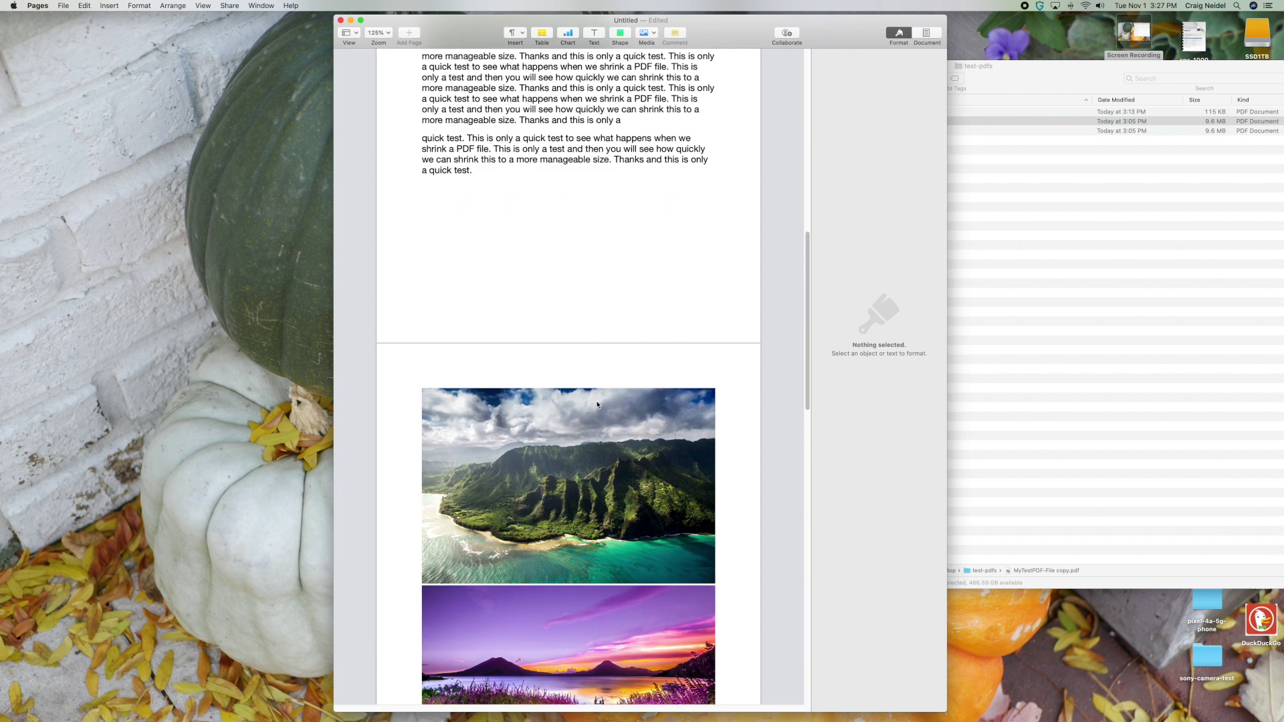
scroll(598, 405, up, 10)
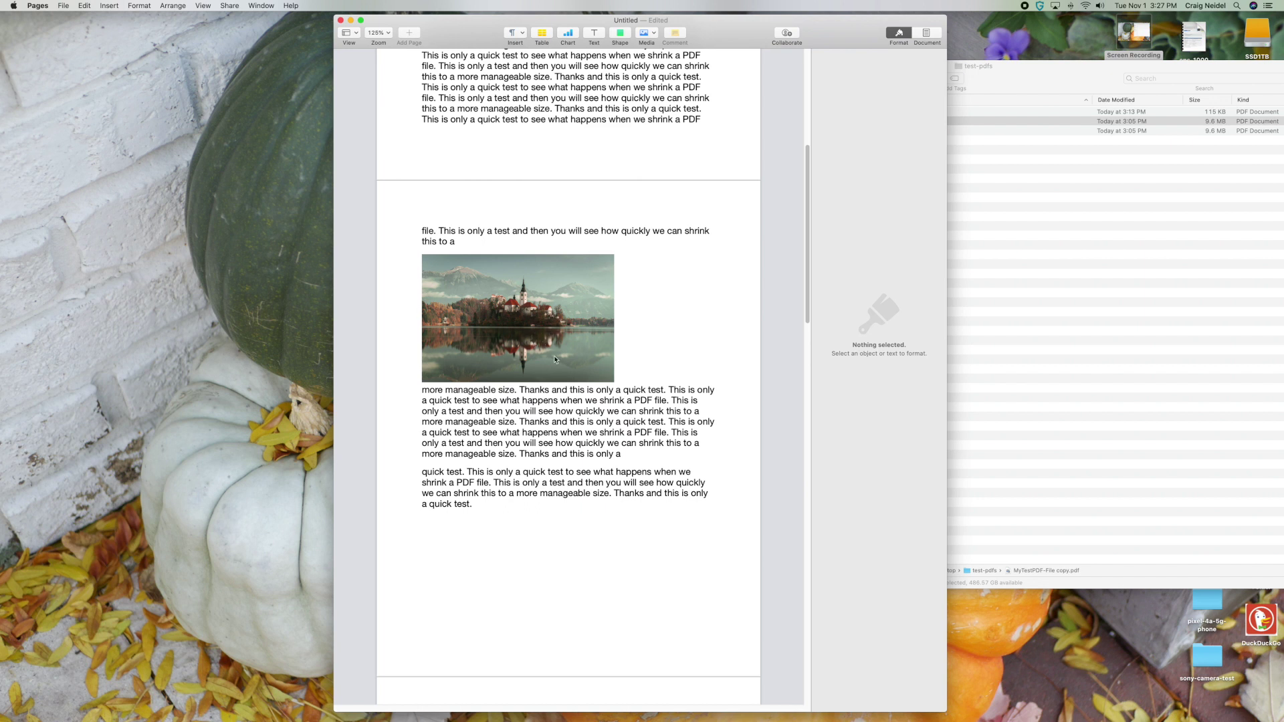
scroll(554, 359, up, 8)
scroll(570, 378, up, 2)
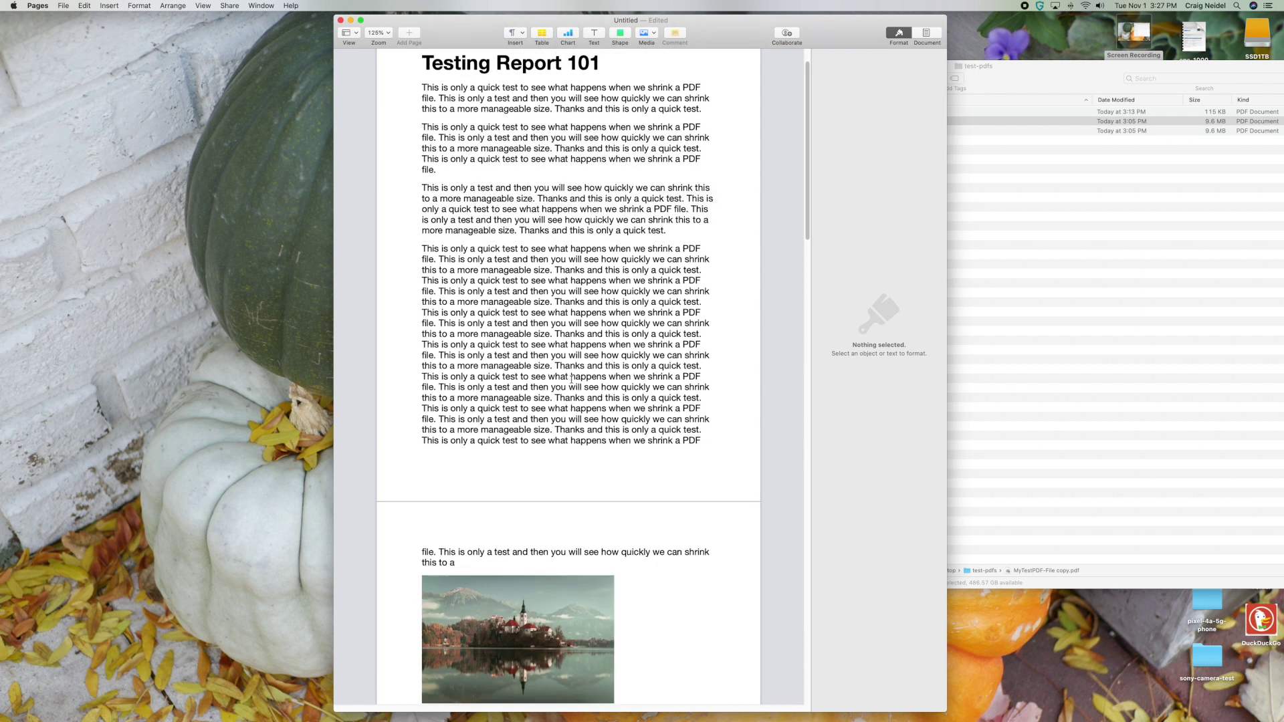
scroll(555, 408, down, 8)
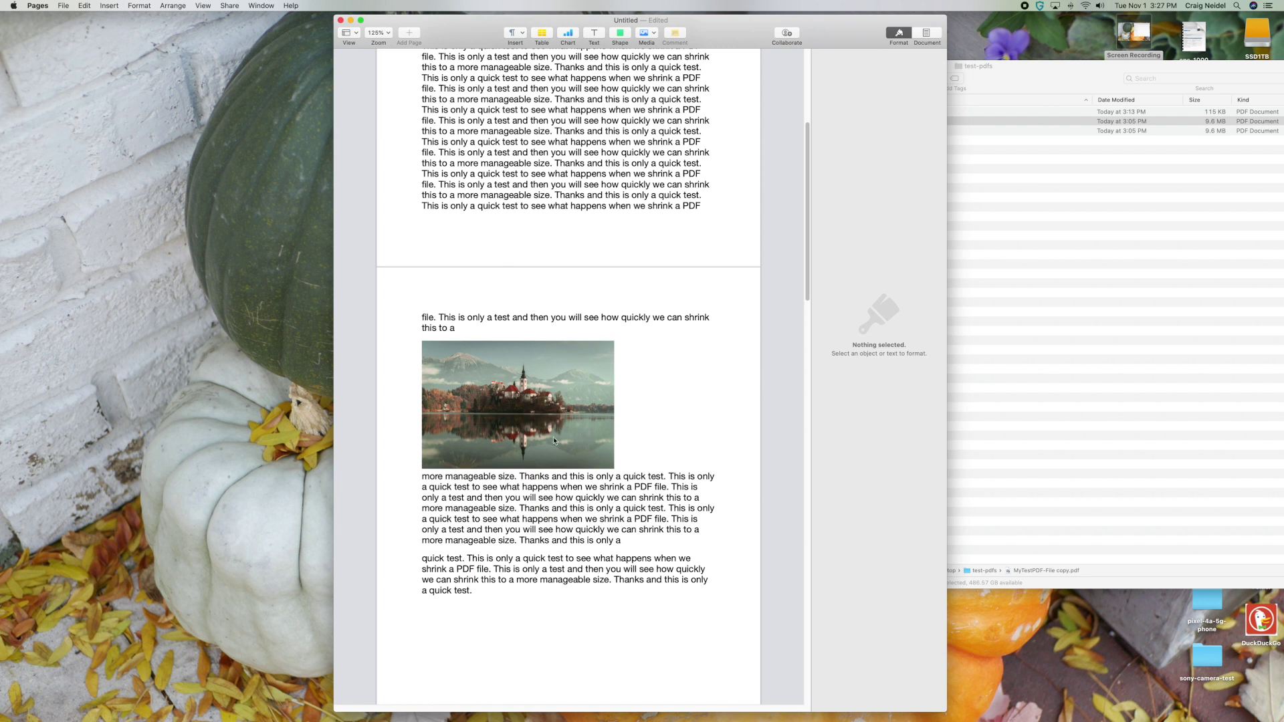
scroll(554, 441, up, 10)
scroll(588, 455, down, 9)
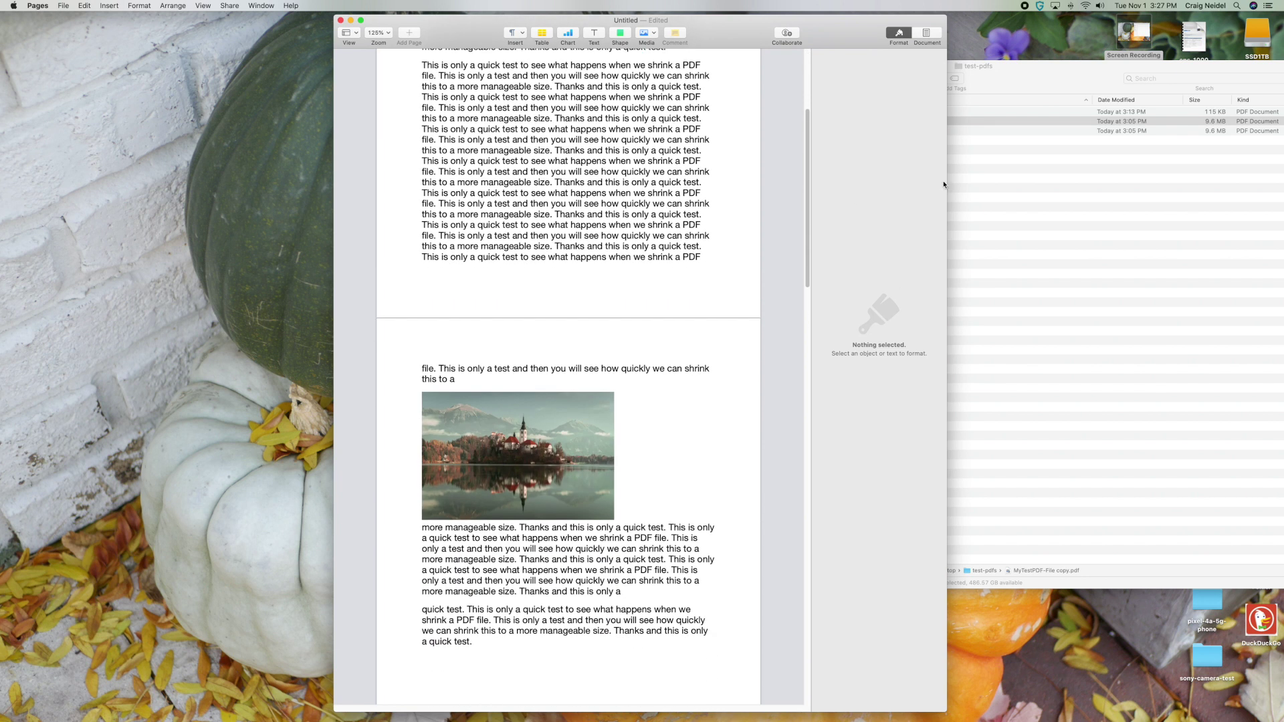
click(578, 438)
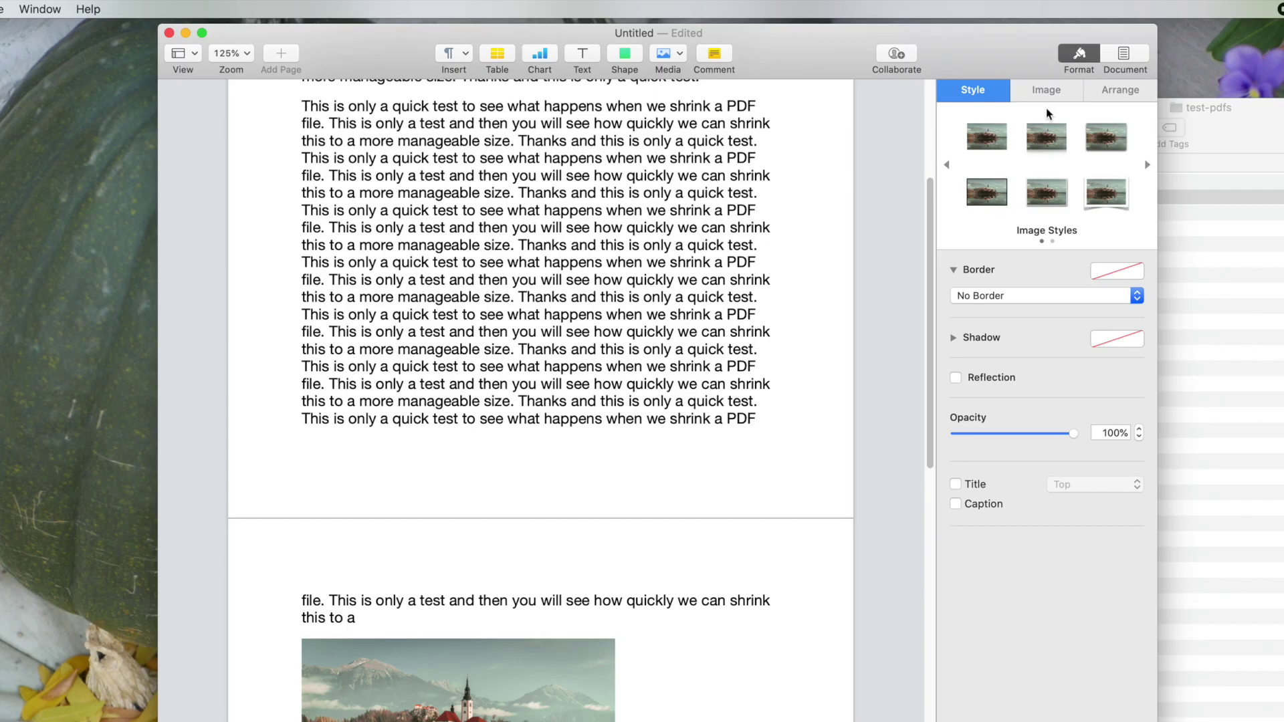
Drag page1image49948208.jpg from the Image tab's File Info onto the desktop and open it
click(879, 55)
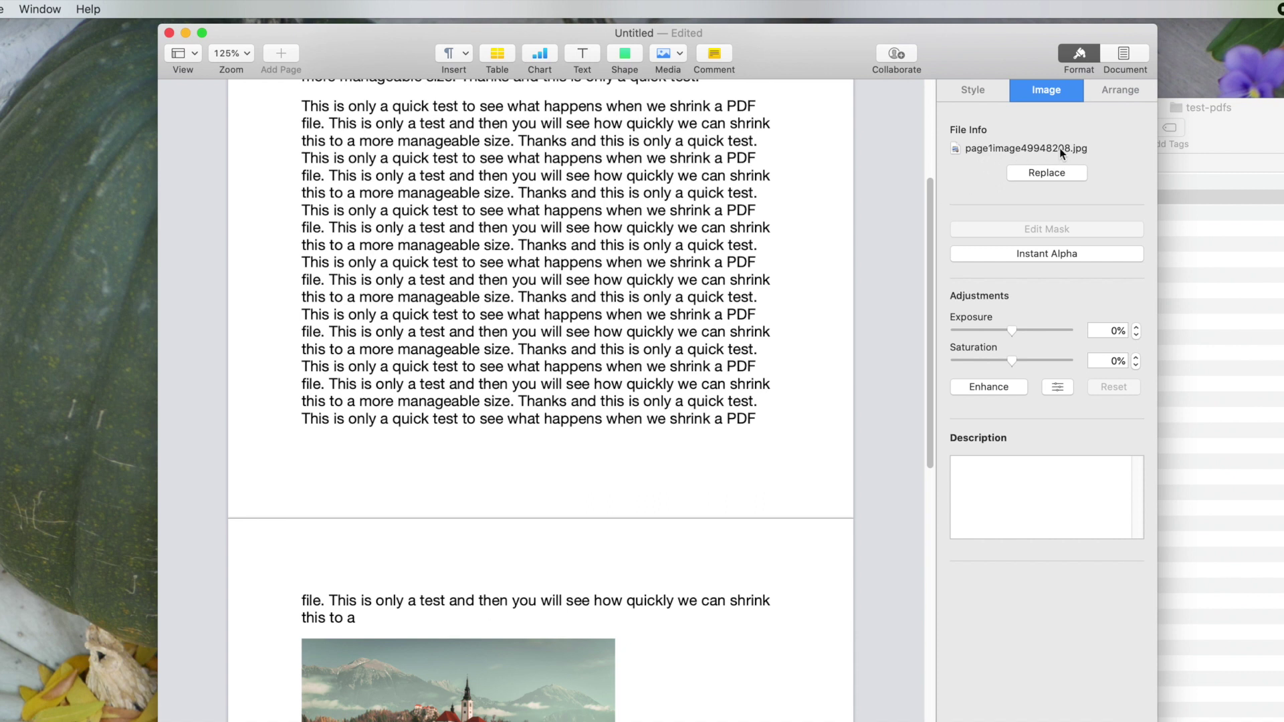
drag(1059, 153, 1061, 154)
drag(1059, 153, 0, 258)
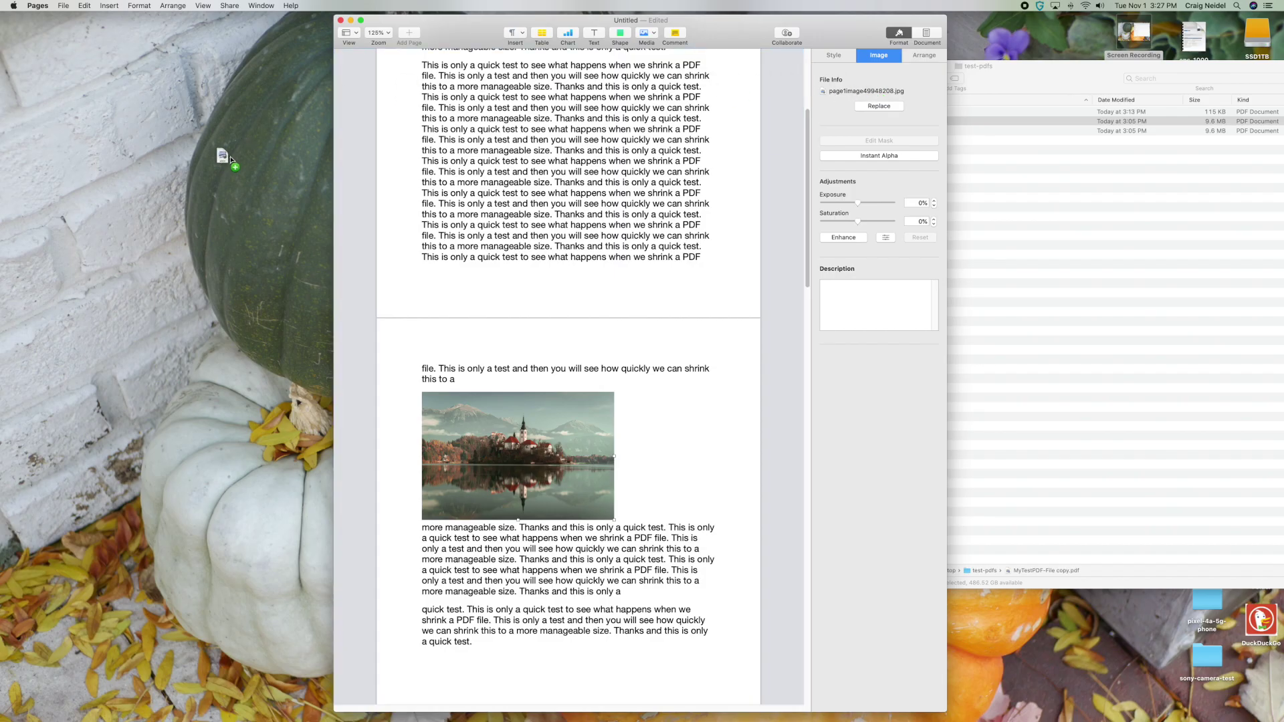
drag(231, 160, 231, 159)
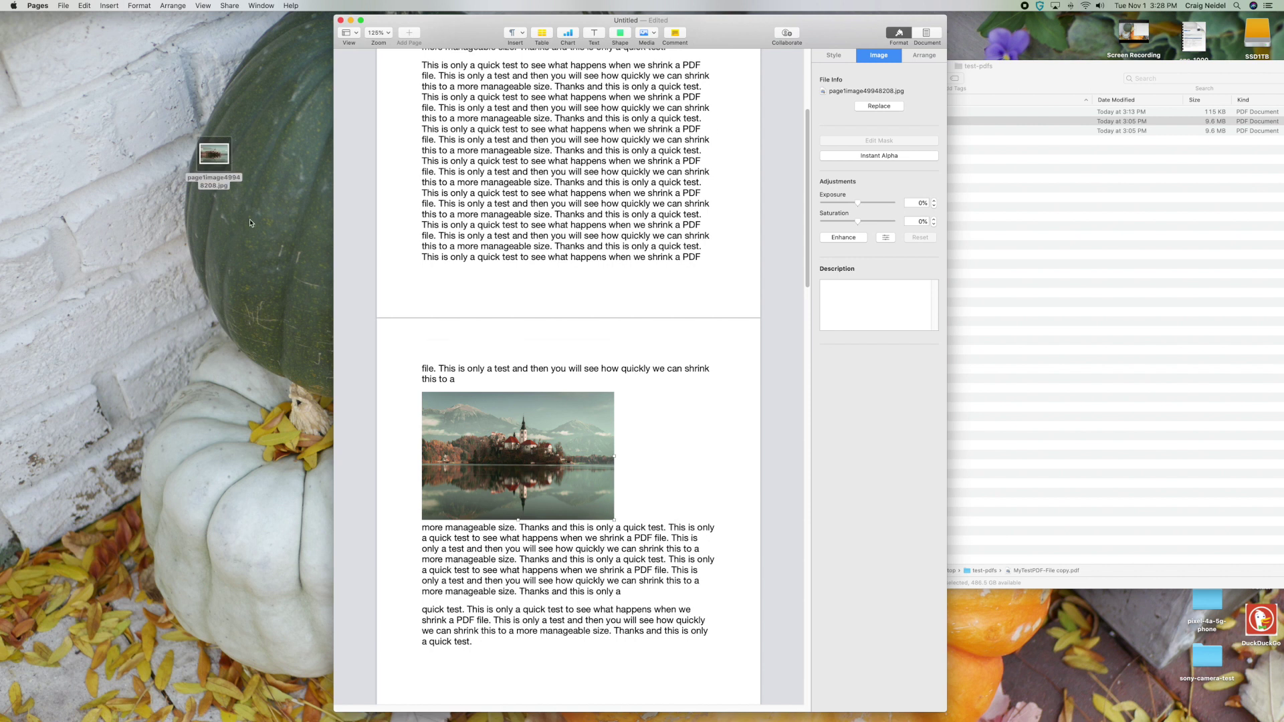
double_click(223, 157)
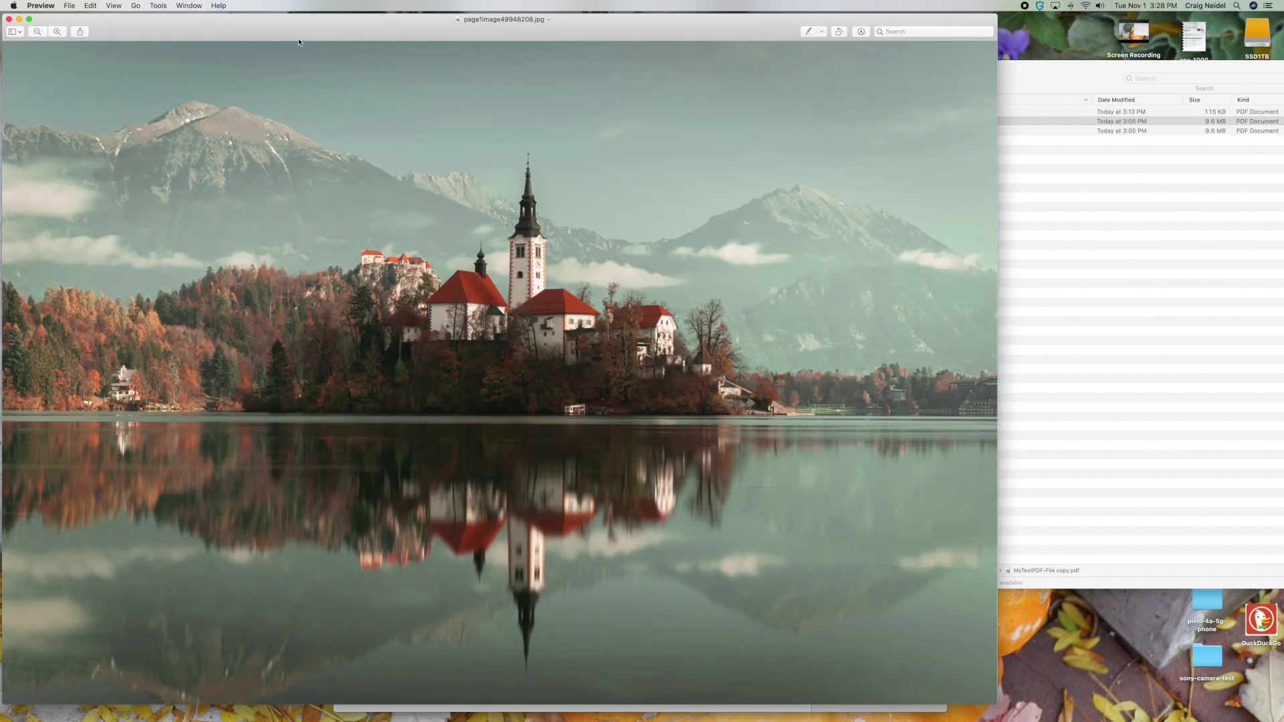
Export page1image49948208 as a least-quality JPEG to Downloads, then minimize the Preview window
drag(299, 43, 357, 39)
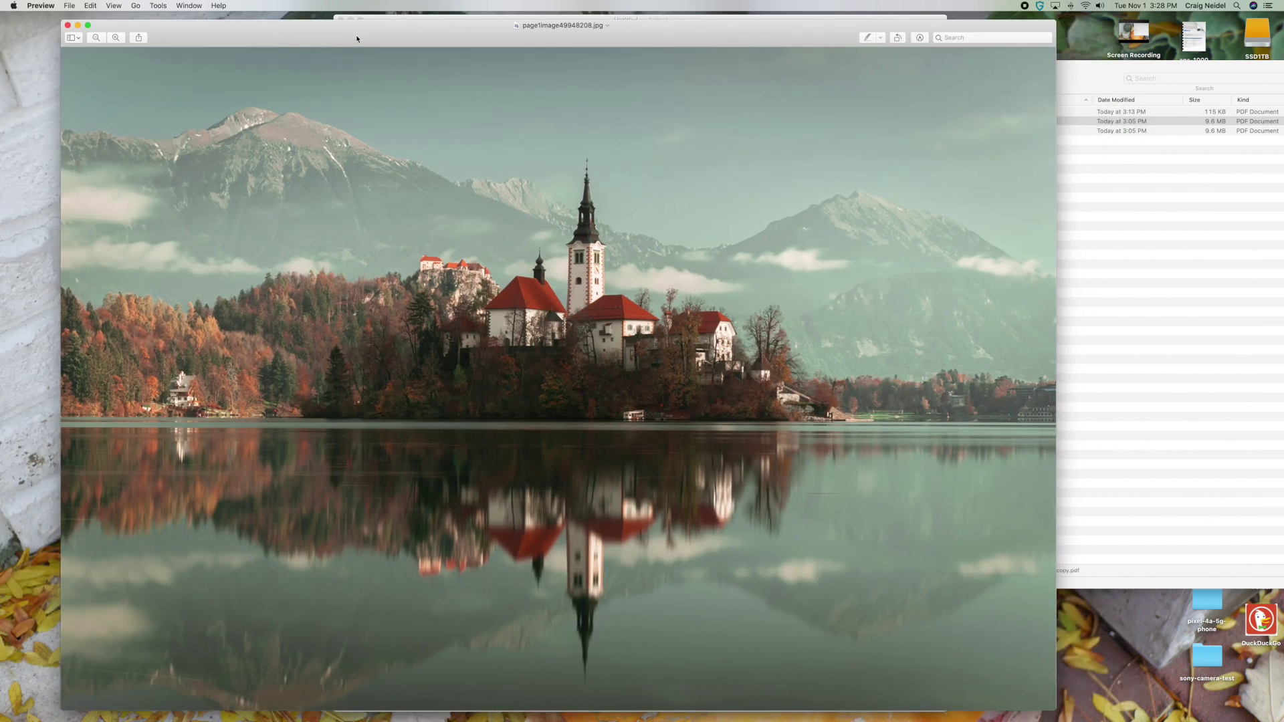
click(69, 6)
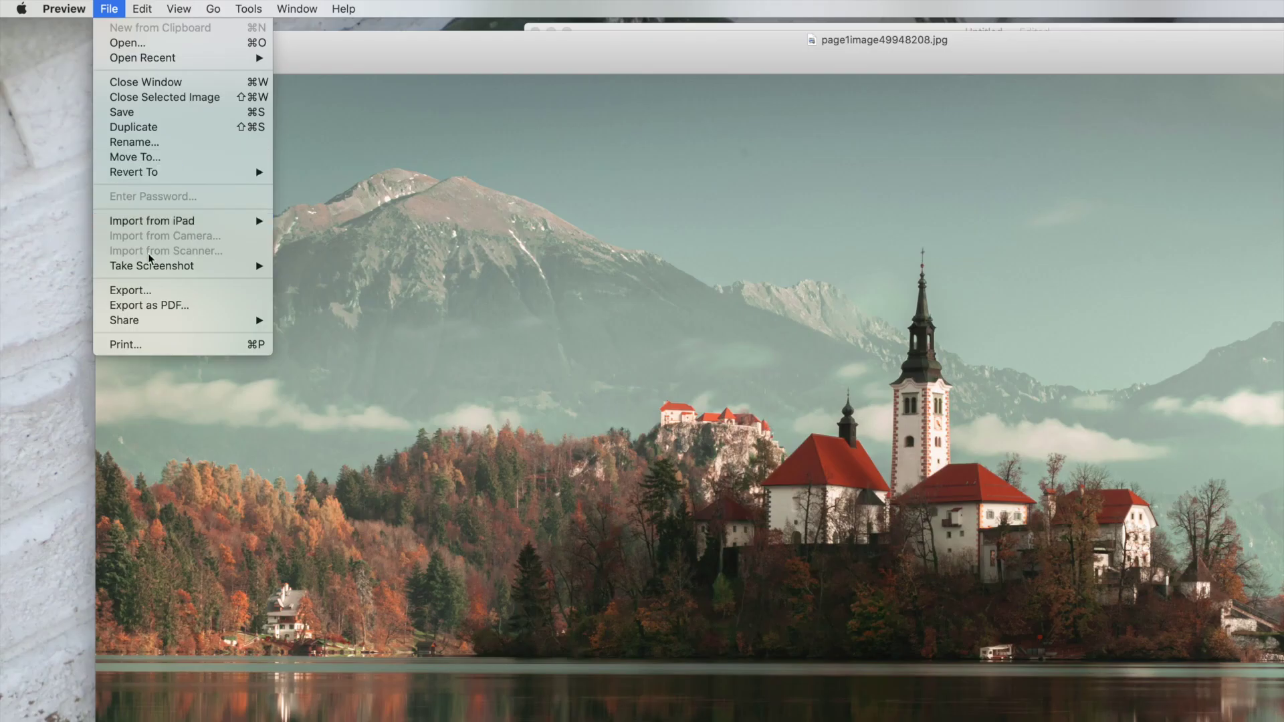
click(146, 290)
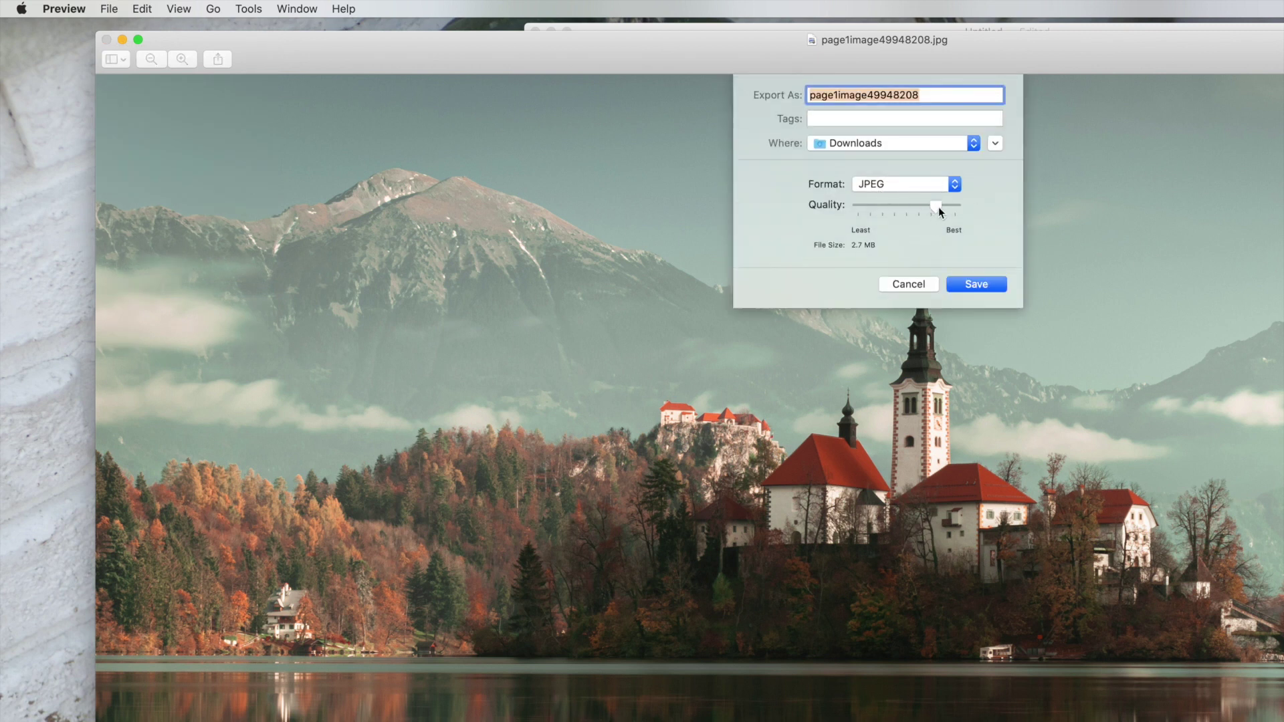
drag(933, 208, 911, 208)
drag(900, 211, 886, 209)
drag(878, 210, 858, 210)
click(976, 284)
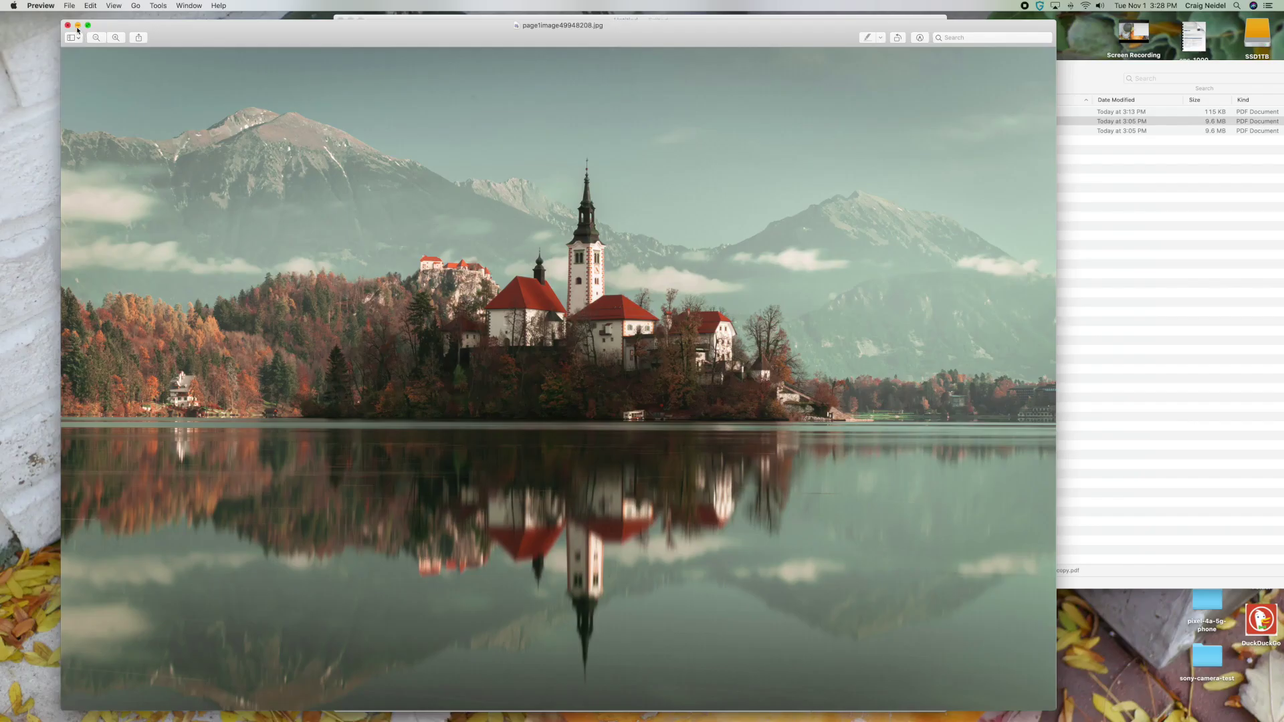
click(78, 27)
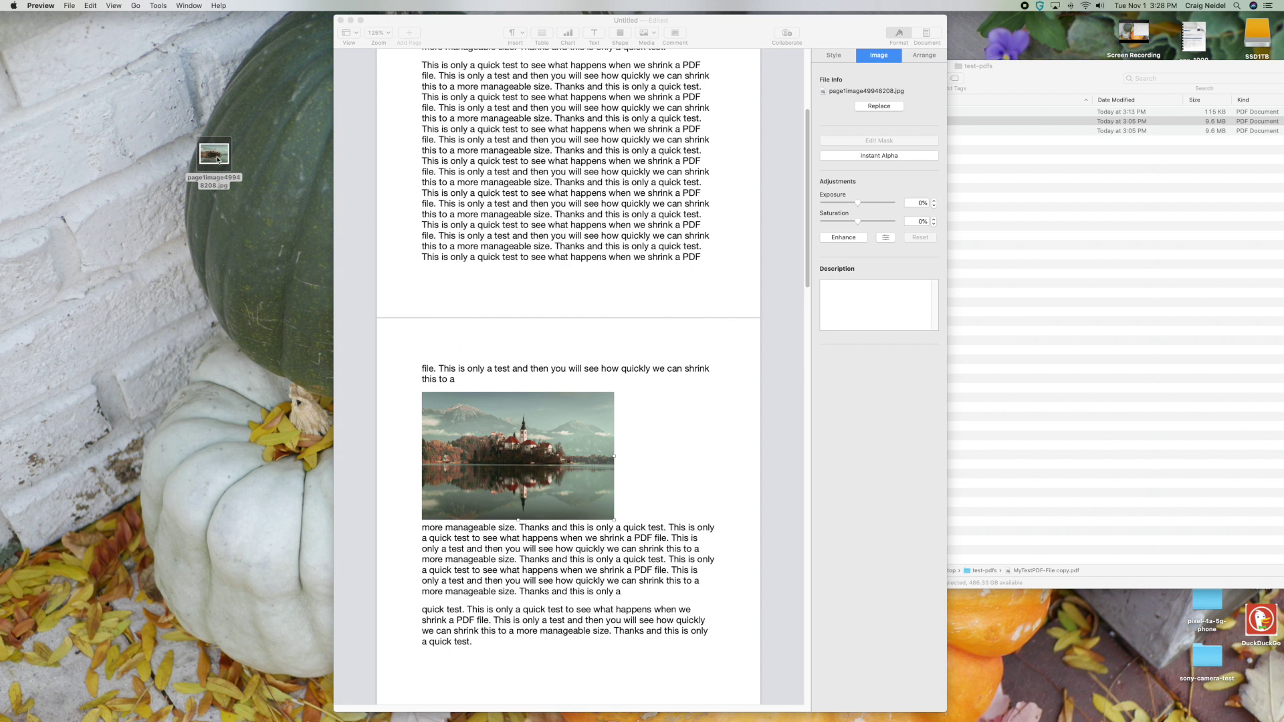
Swap the old lake photo for the re-exported JPEG and place it above the page 2 paragraph
drag(228, 159, 670, 481)
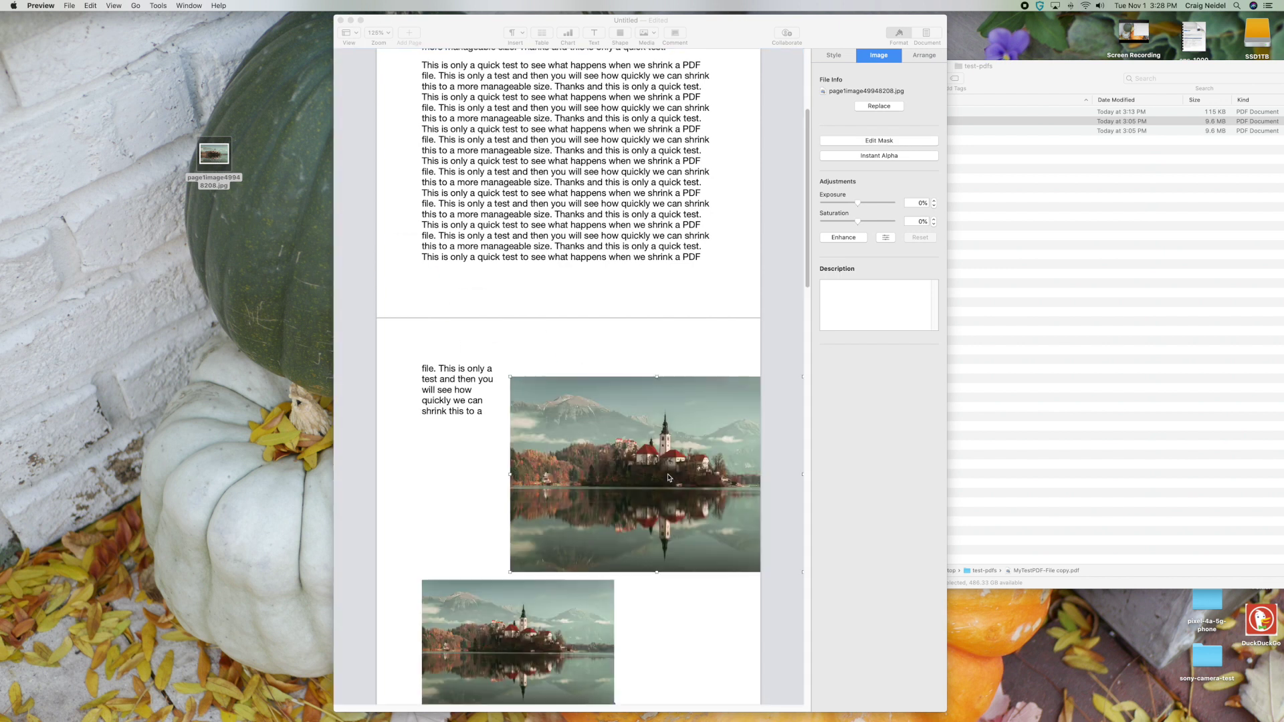
scroll(659, 462, down, 3)
click(650, 451)
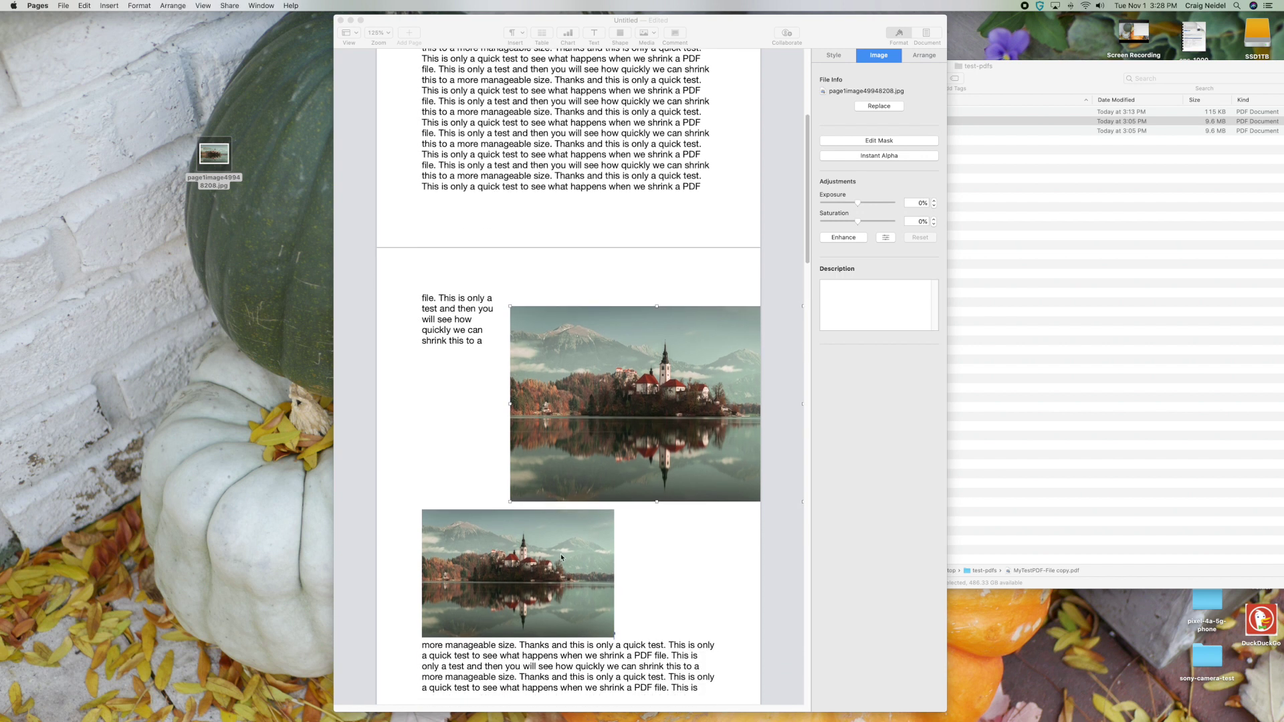
click(565, 555)
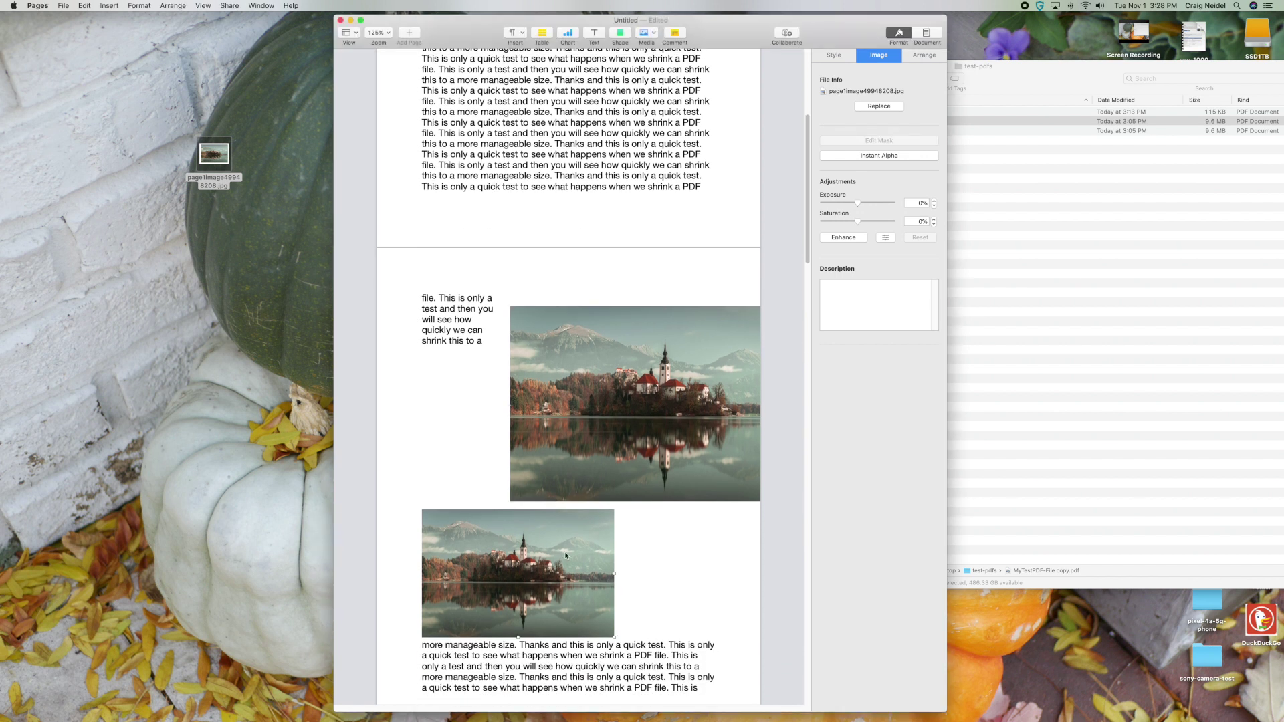
key(BackSpace)
drag(628, 467, 540, 426)
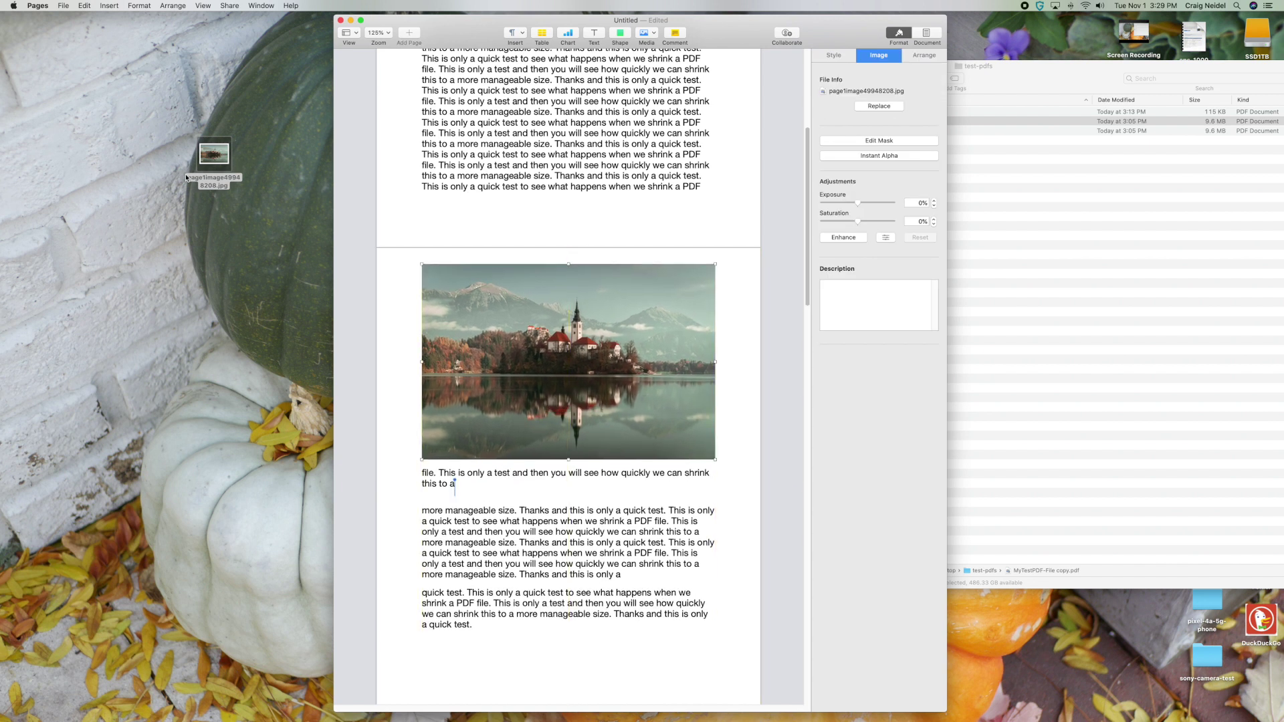
scroll(740, 549, up, 5)
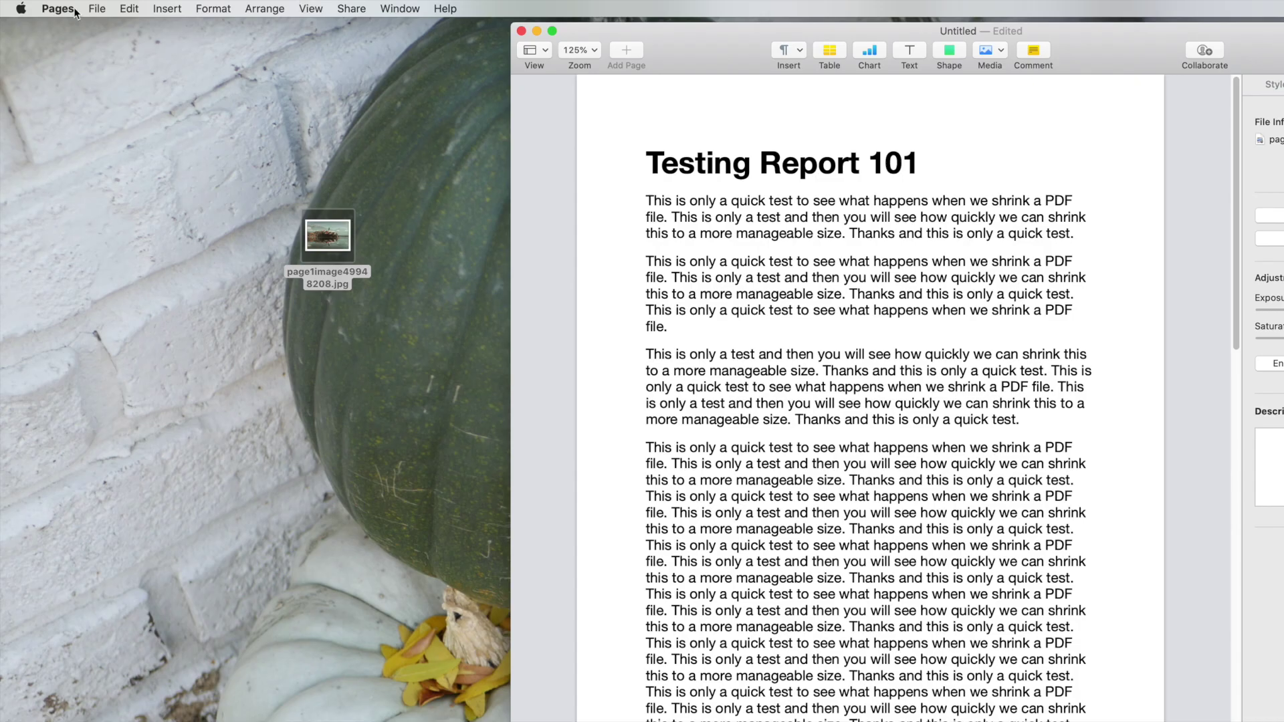
Open the File menu to browse its save, export and reduce-file-size commands
click(58, 9)
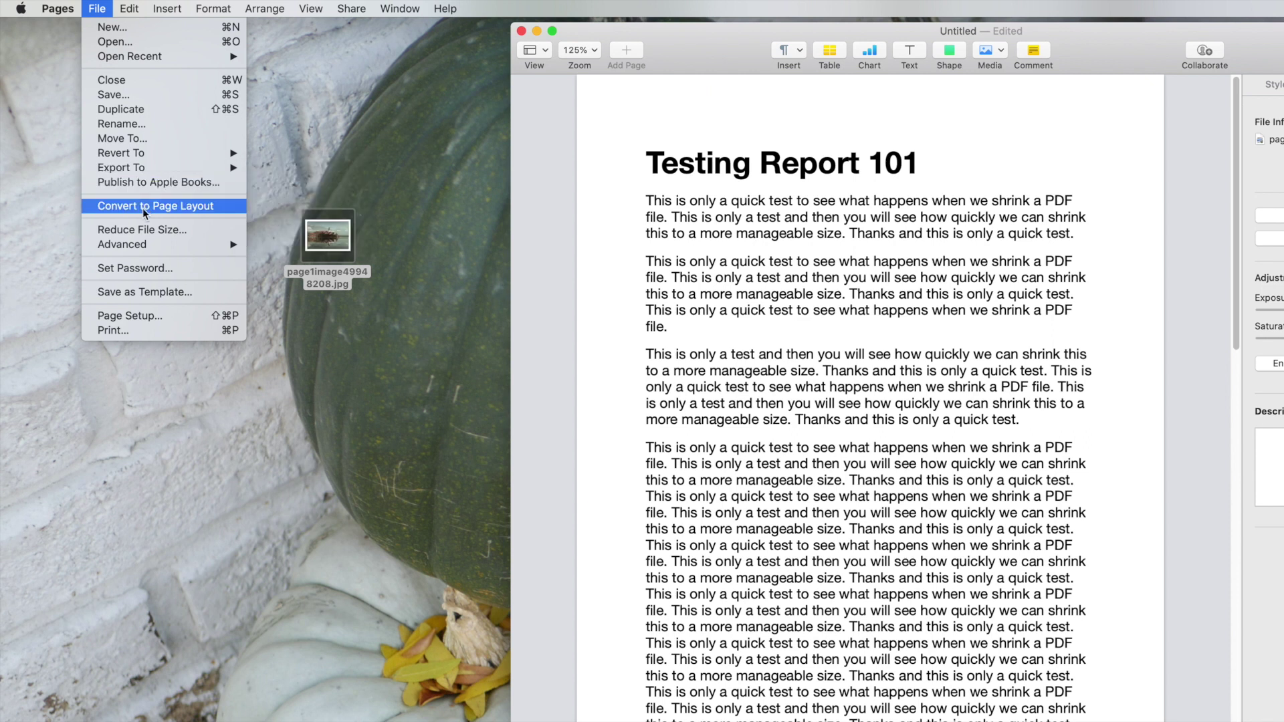
mouse_move(146, 248)
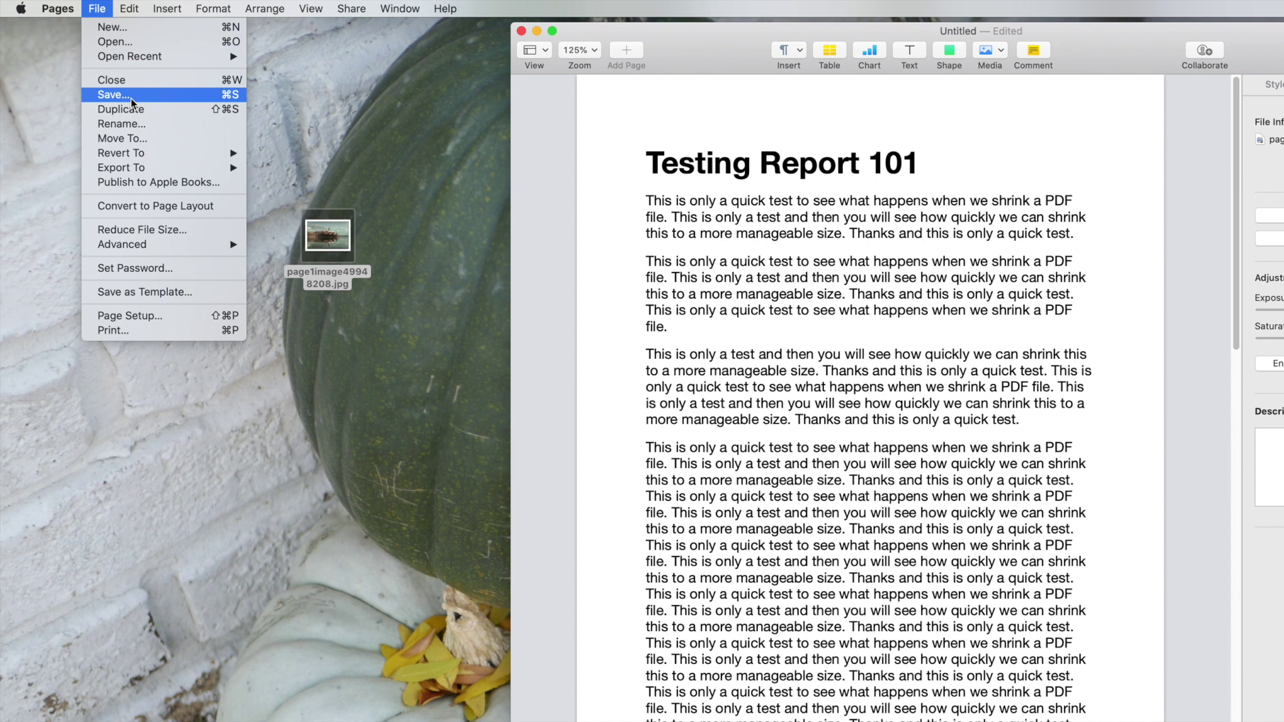
Close the File menu and review the pages, checking the new lake photo heading page 2
click(352, 144)
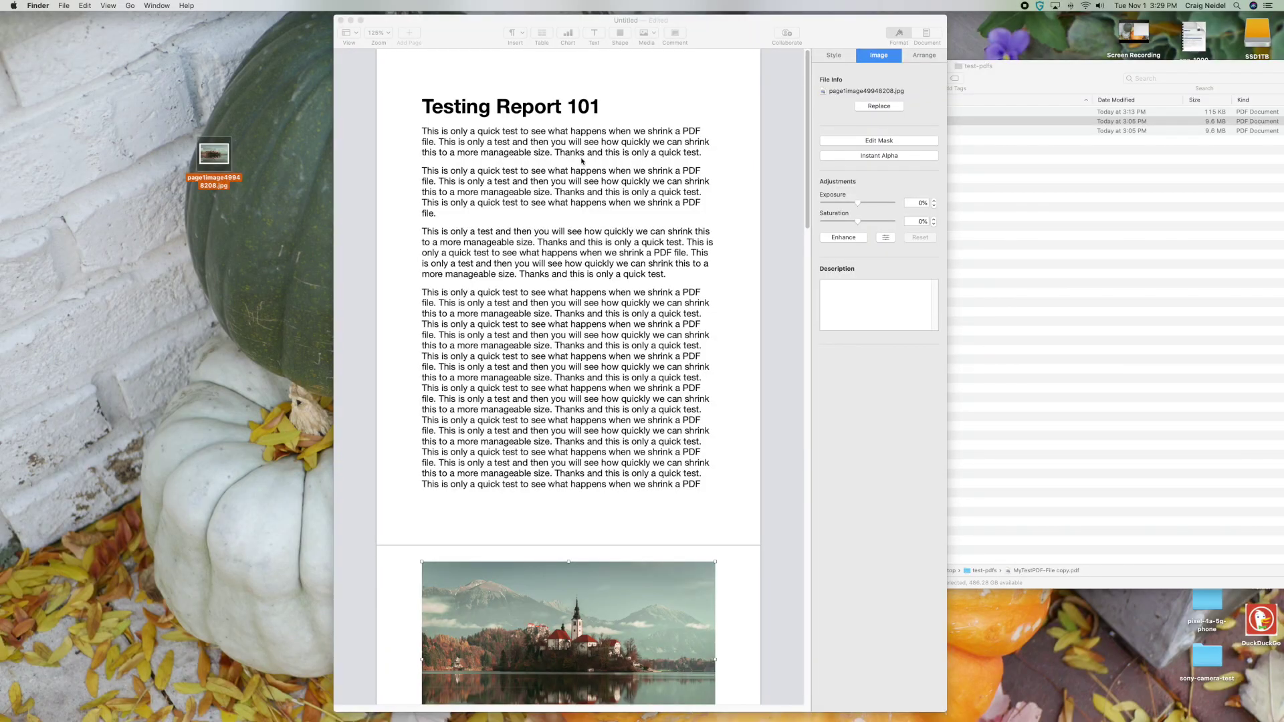
scroll(642, 241, down, 15)
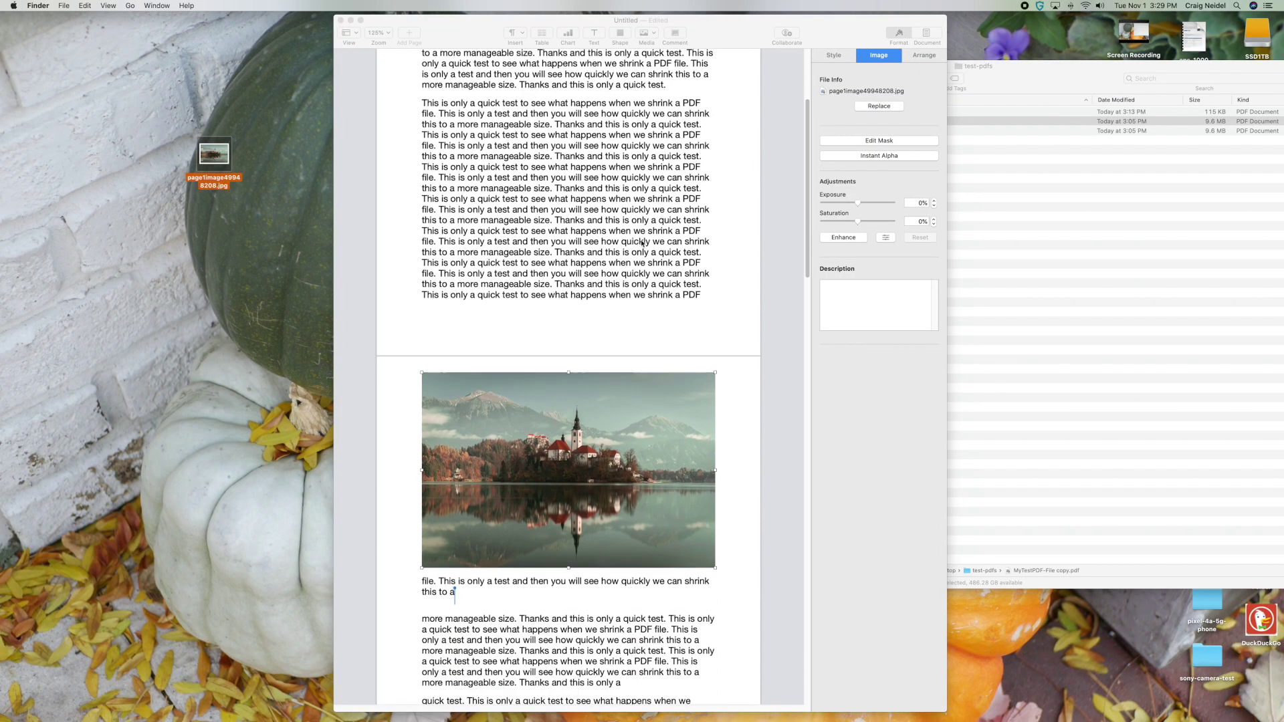
scroll(641, 244, down, 20)
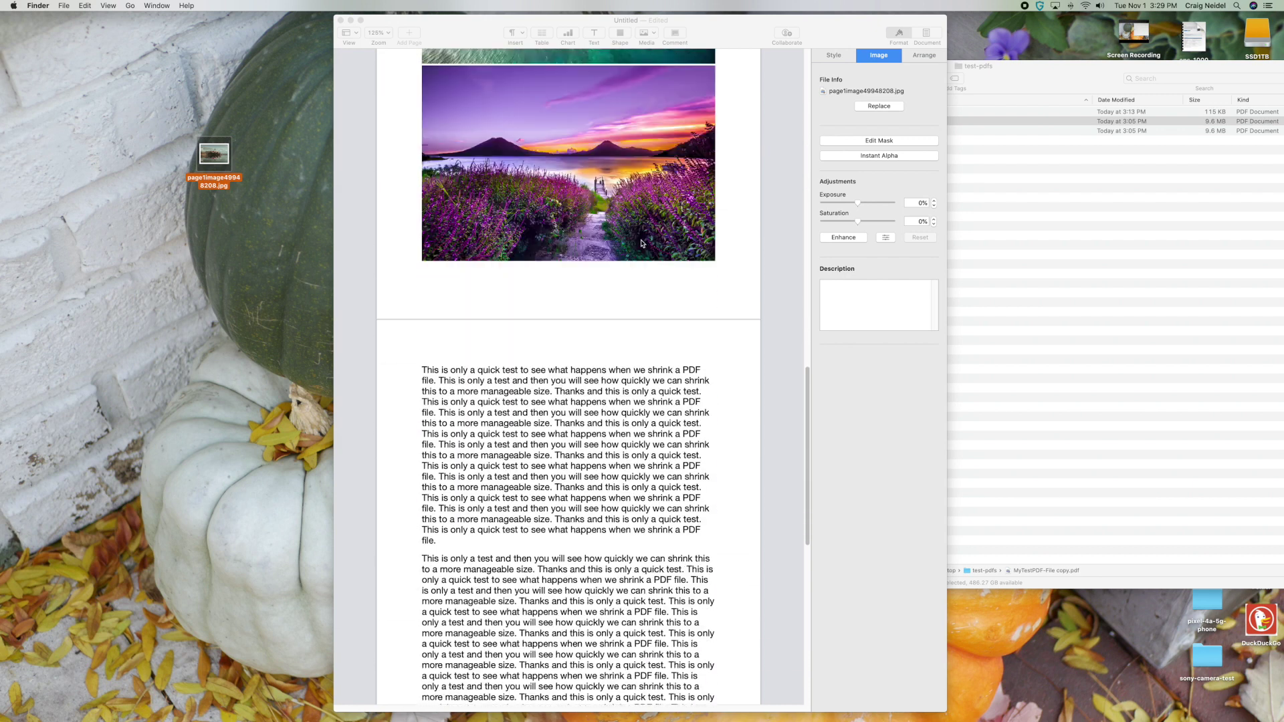
scroll(642, 243, up, 20)
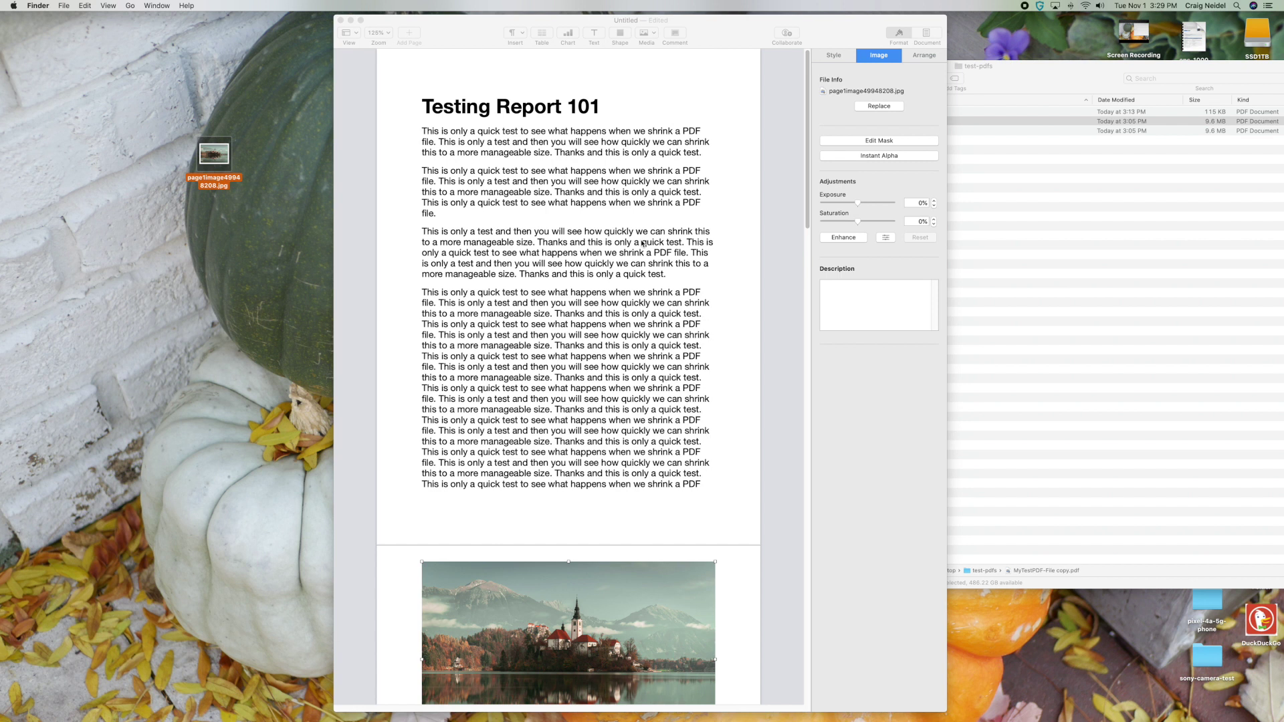
scroll(642, 244, down, 3)
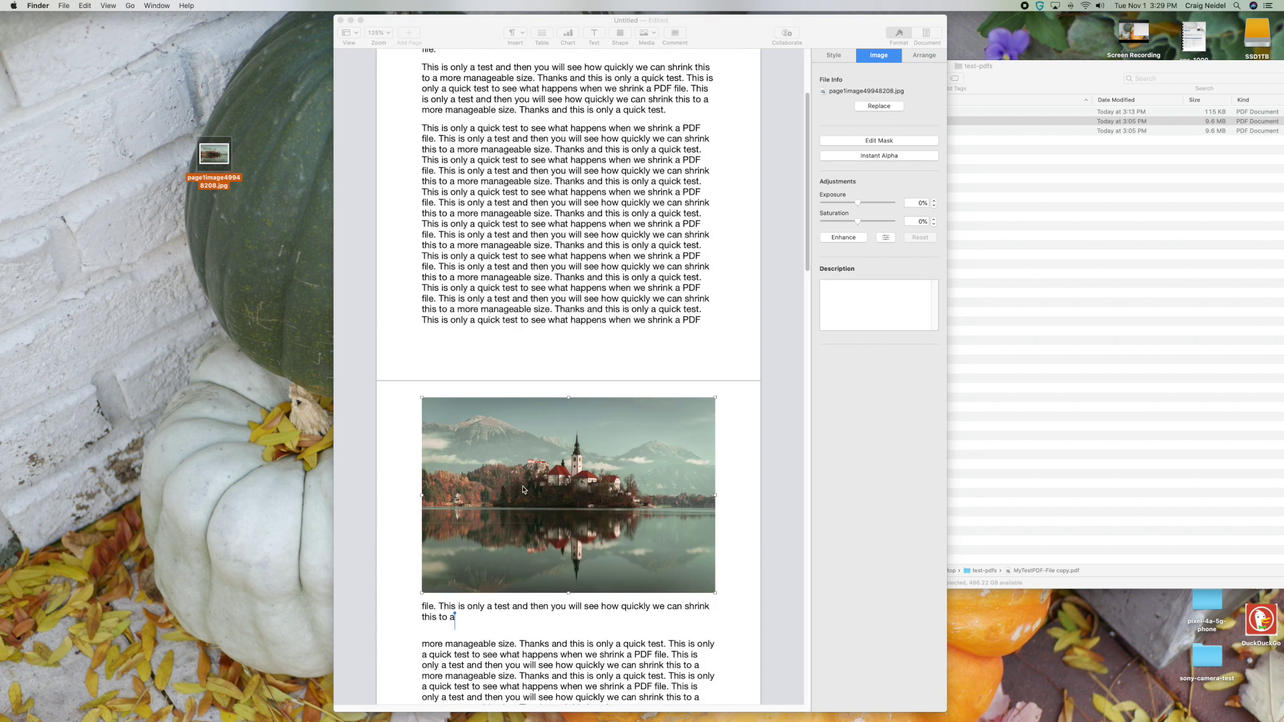
scroll(600, 440, down, 20)
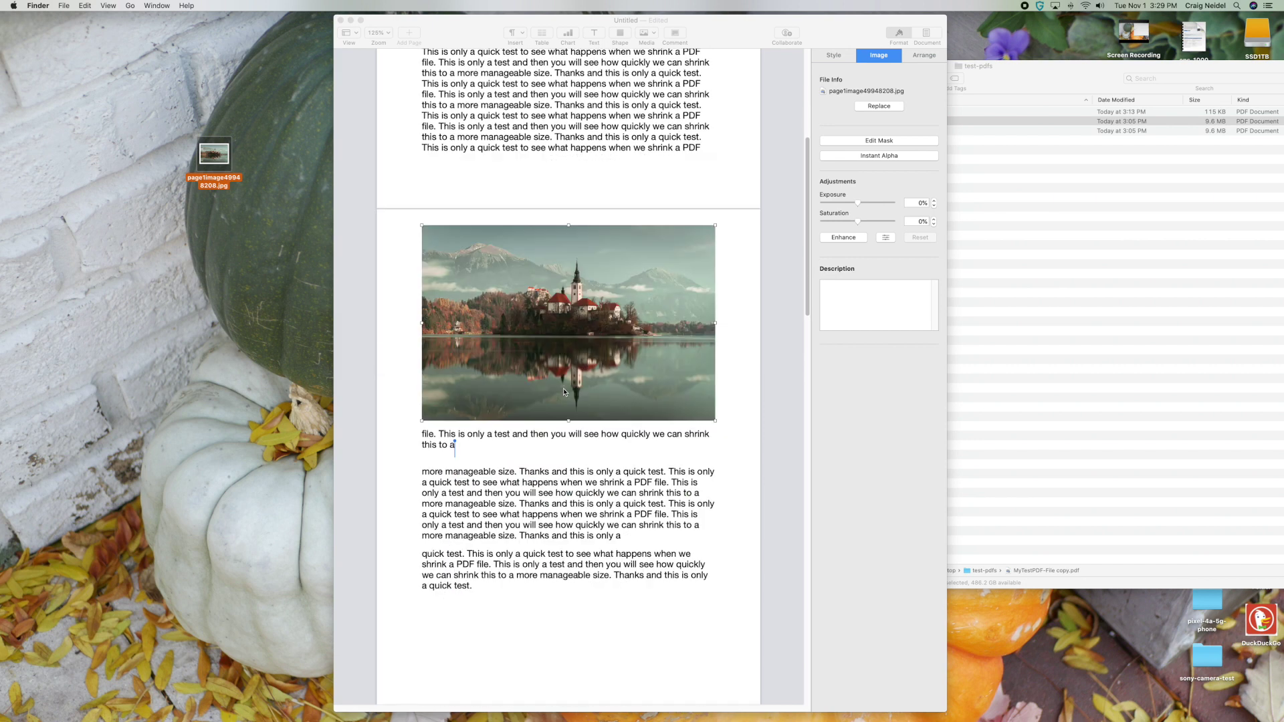
scroll(580, 394, up, 20)
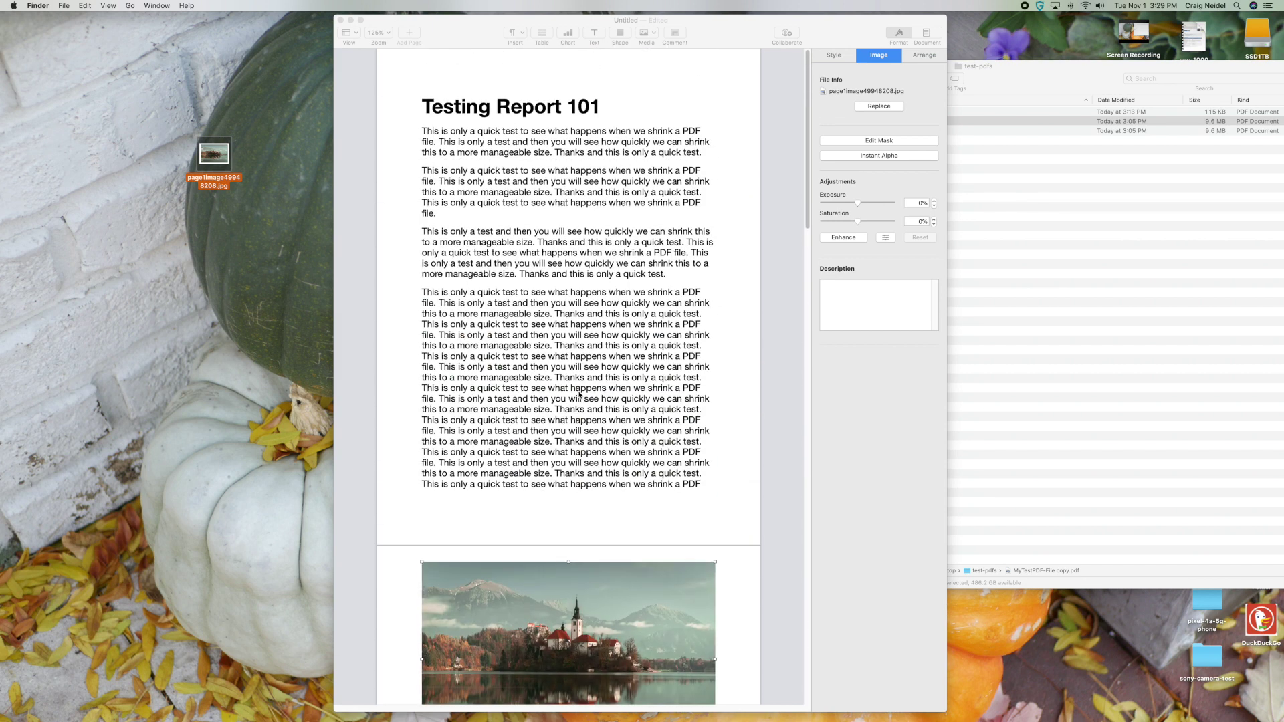
scroll(644, 397, down, 4)
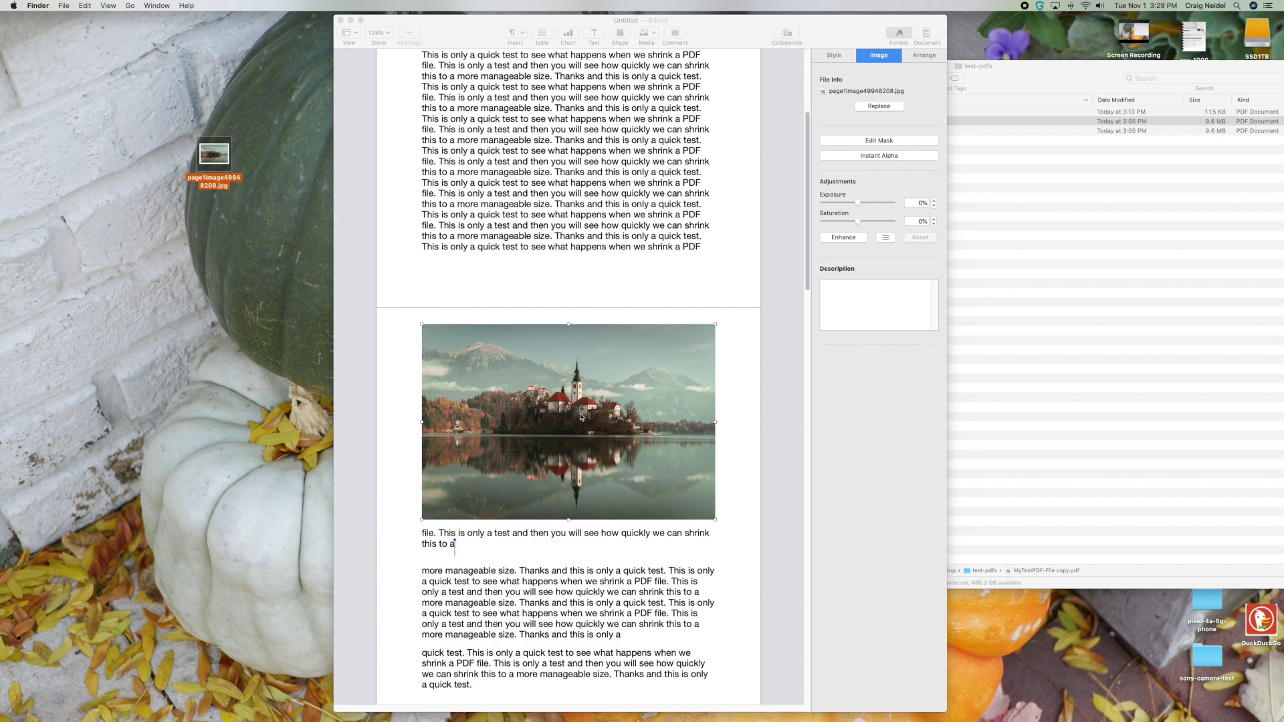